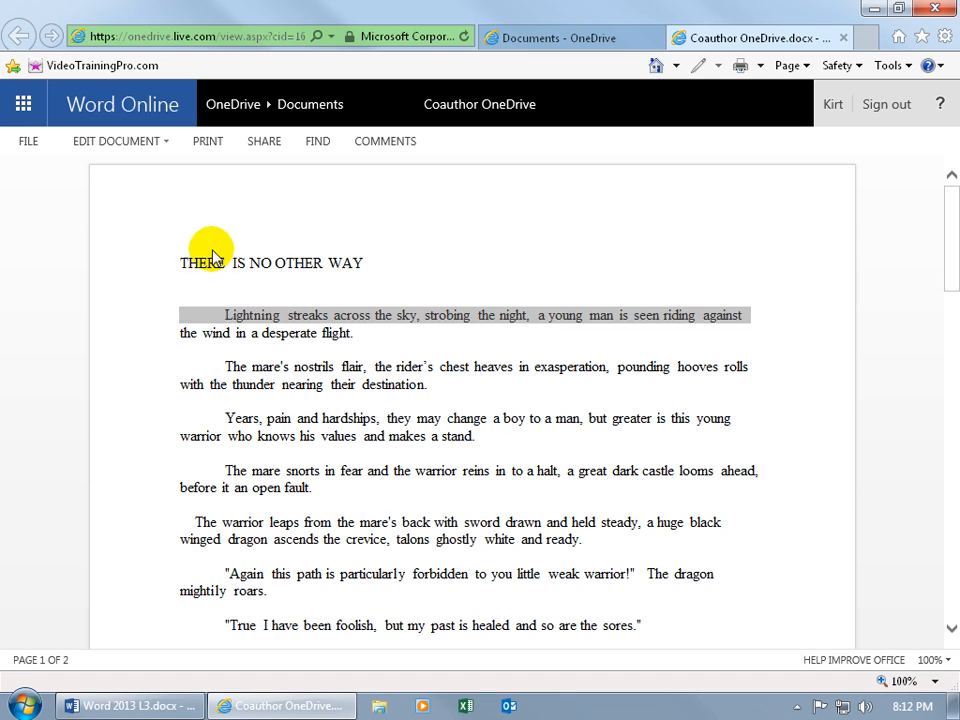
- Open the EDIT DOCUMENT dropdown for Coauthor OneDrive in Word Online
left_click(152, 148)
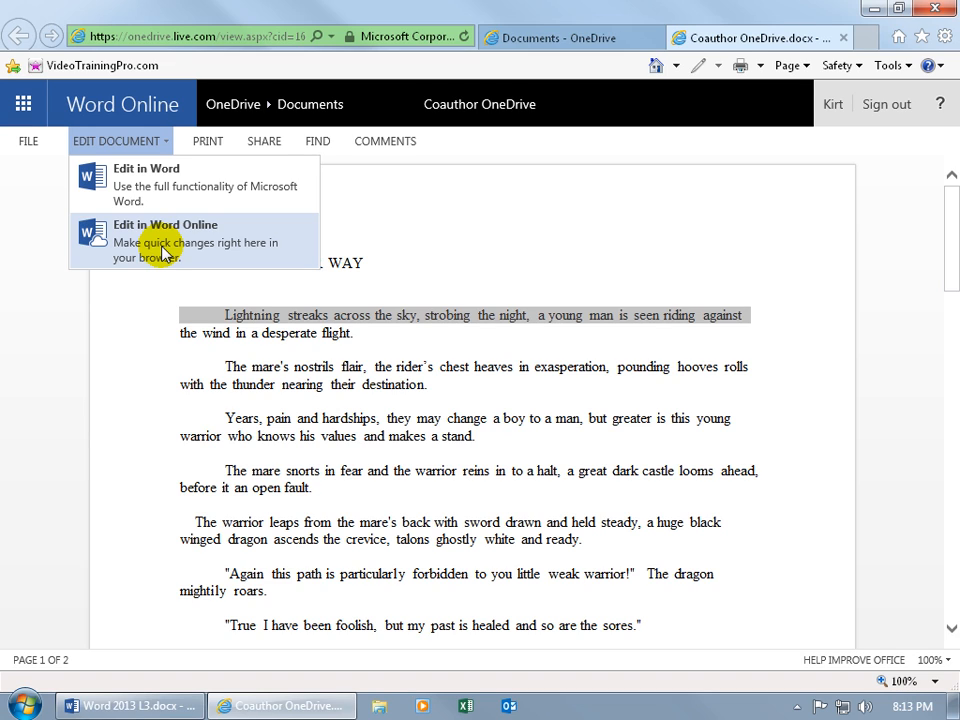
- Choose Edit in Word and allow the browser to open the OneDrive file in desktop Word
left_click(148, 190)
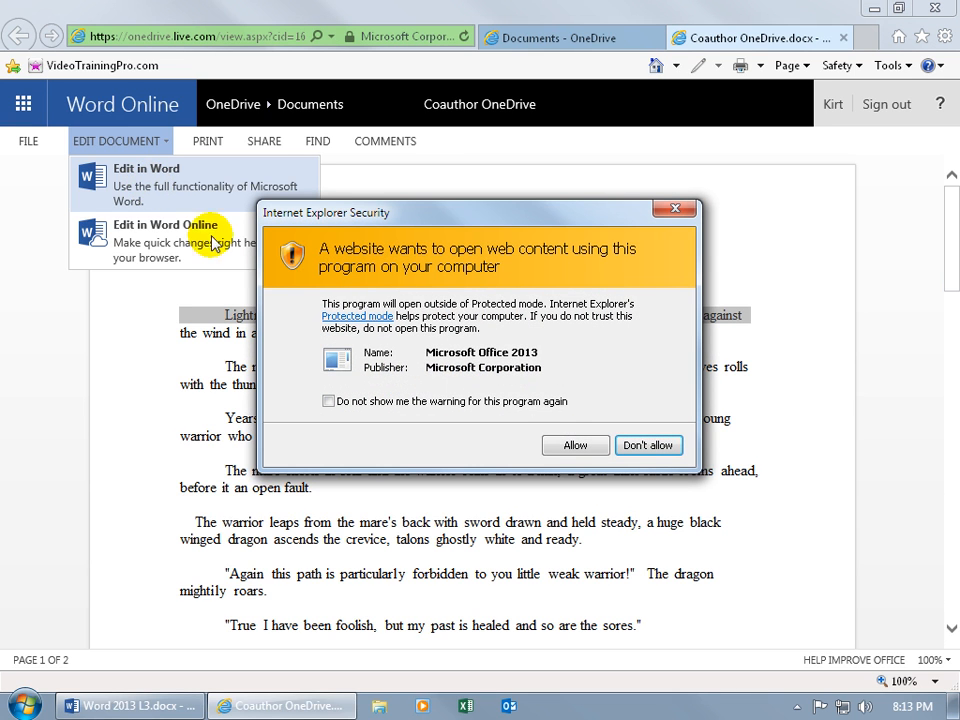
left_click(566, 446)
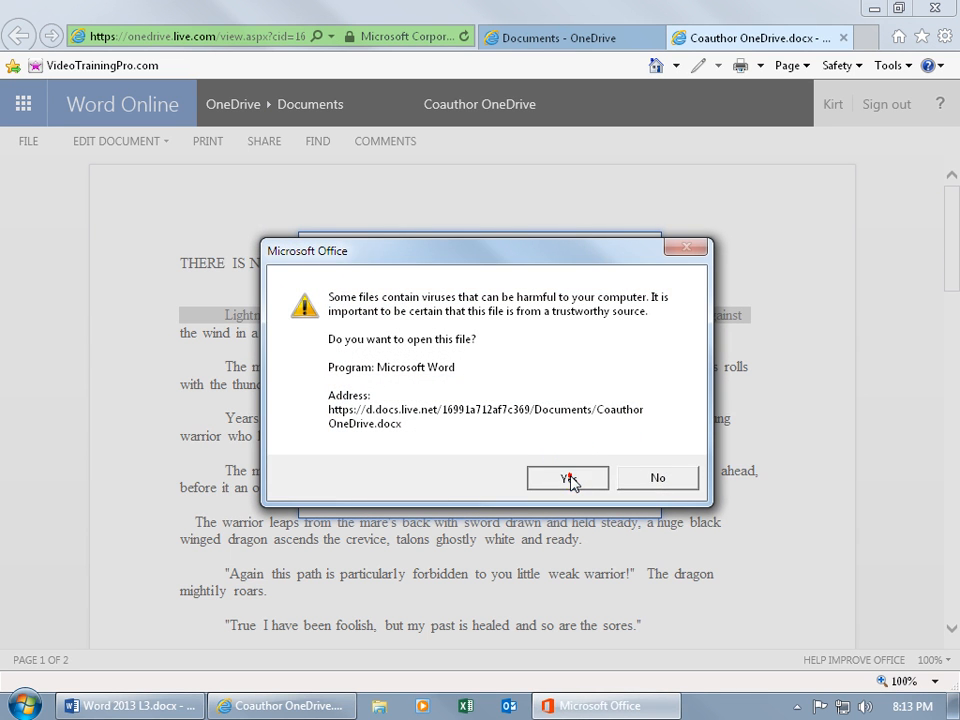
left_click(570, 476)
- Sign in with the Microsoft account e-mail and password to finish opening the document
left_click(484, 307)
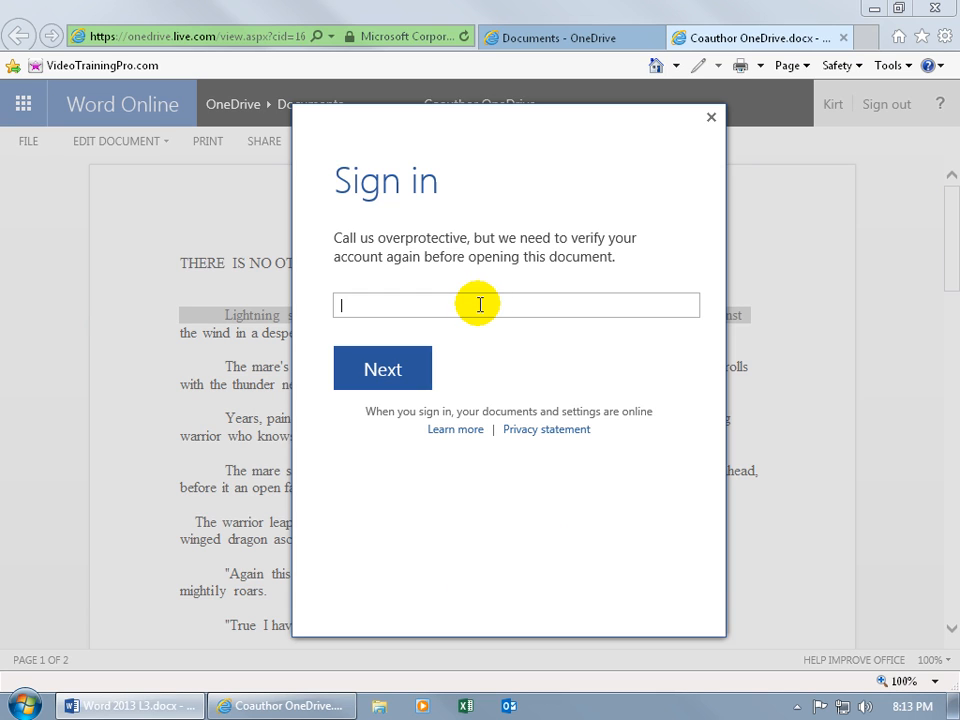
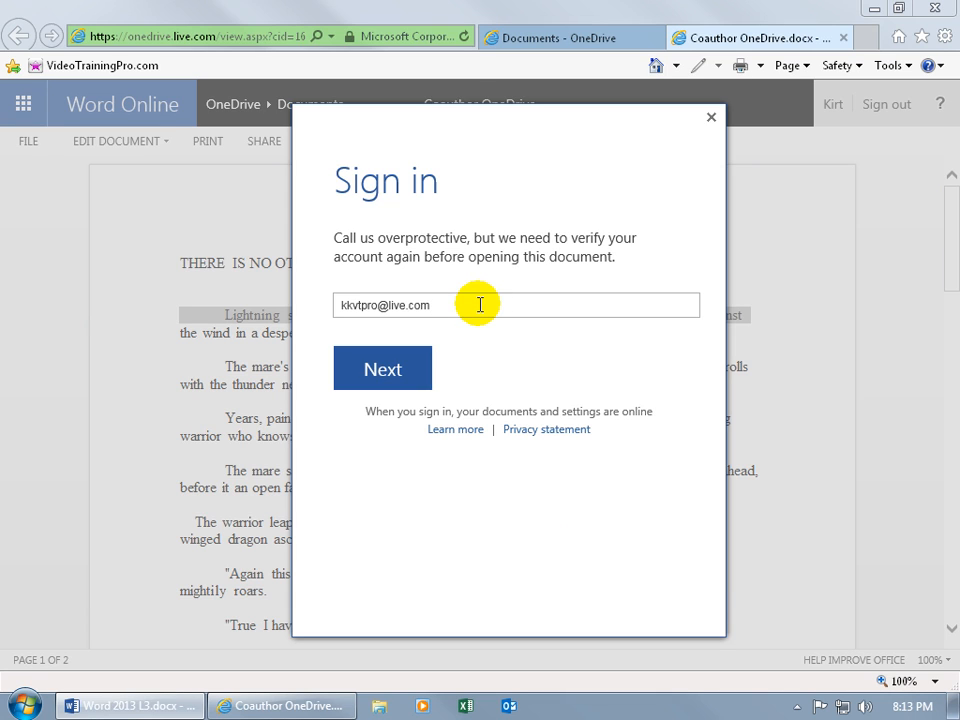
key("Return")
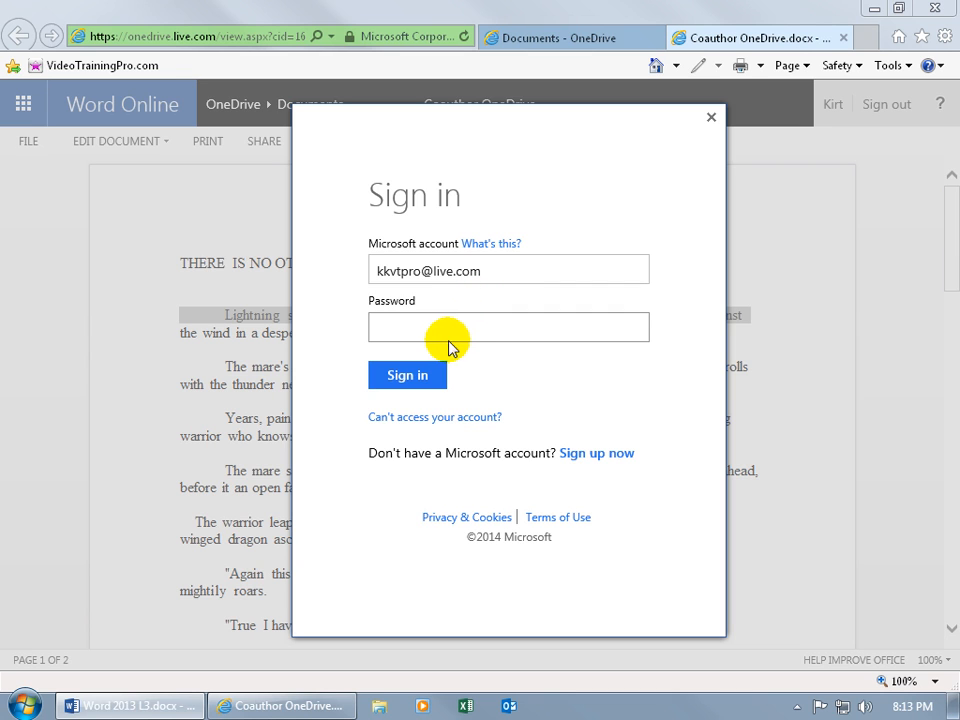
left_click(446, 328)
type("*********")
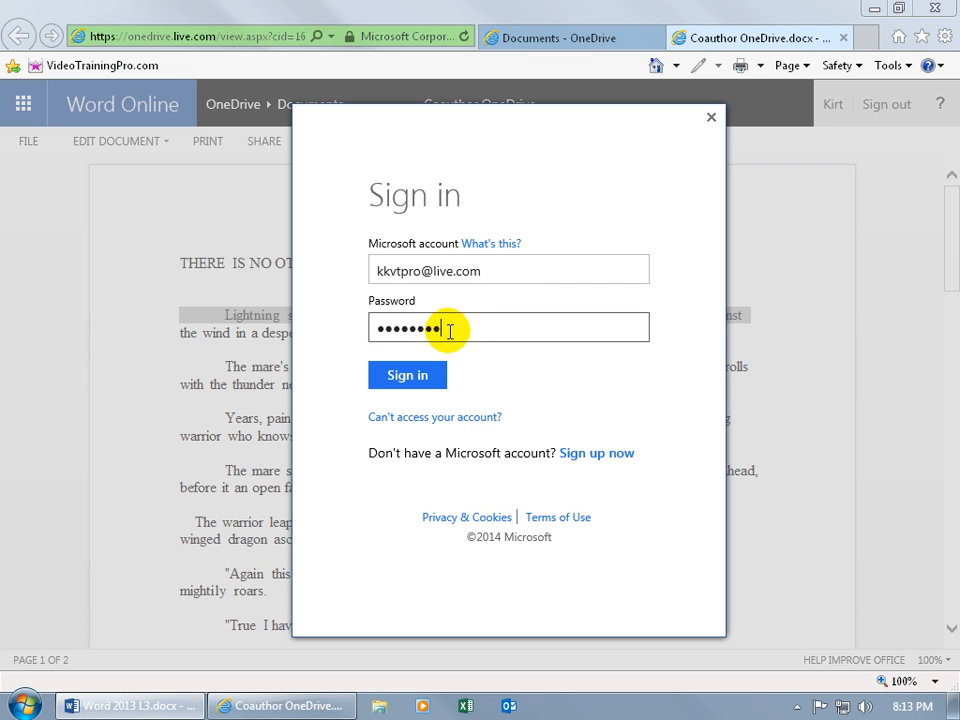
left_click(428, 379)
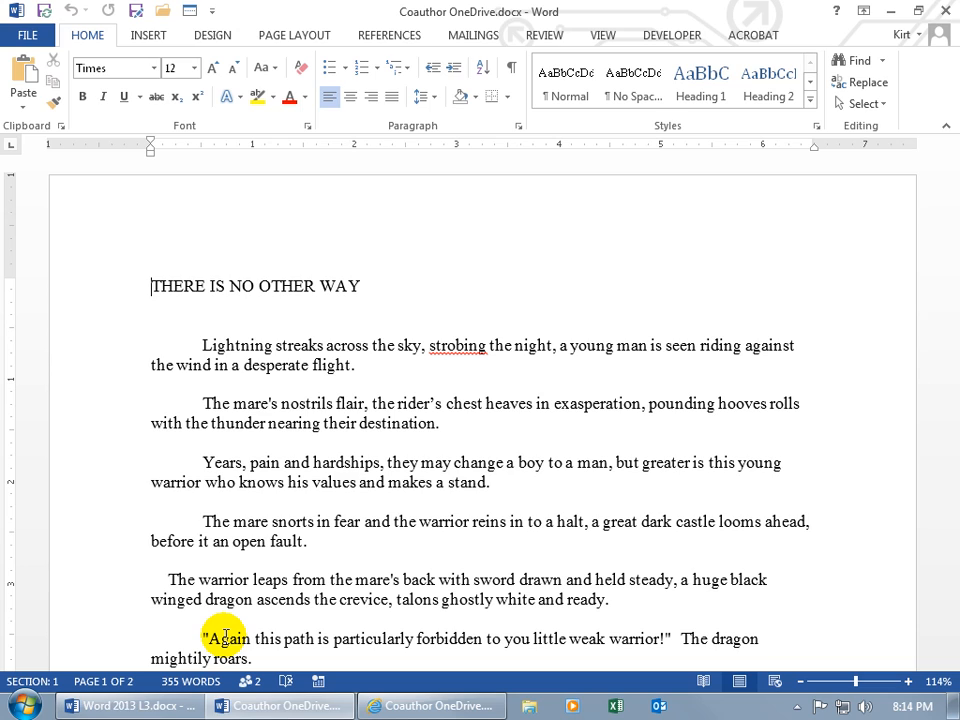
- Check the list of co-authors, then change 'streaks' to 'breaks' in the opening sentence
left_click(249, 690)
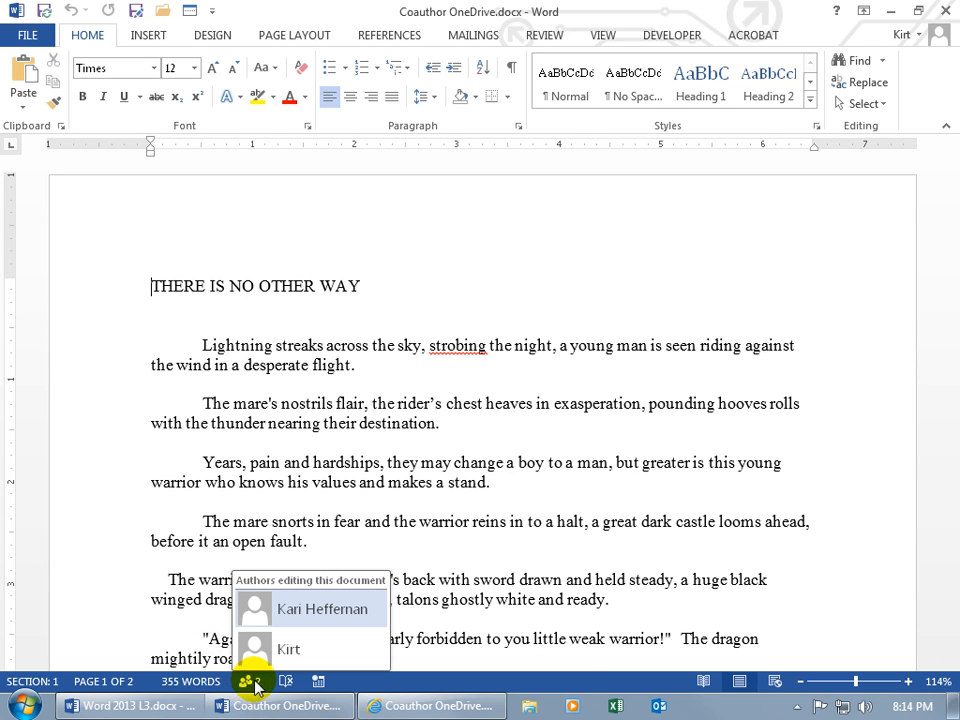
mouse_move(305, 603)
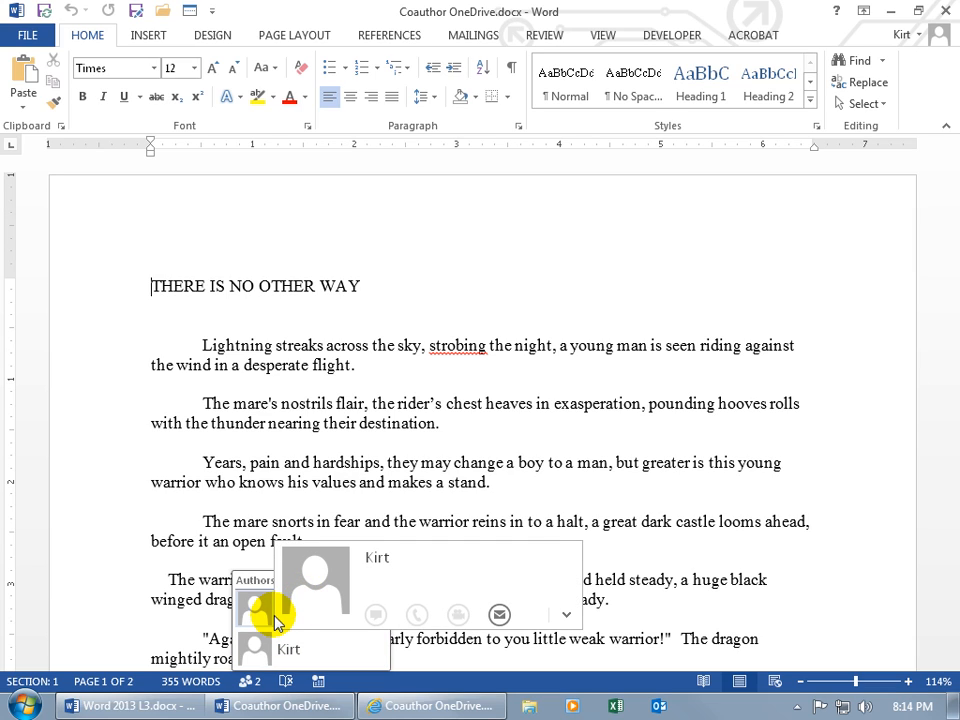
left_click(248, 423)
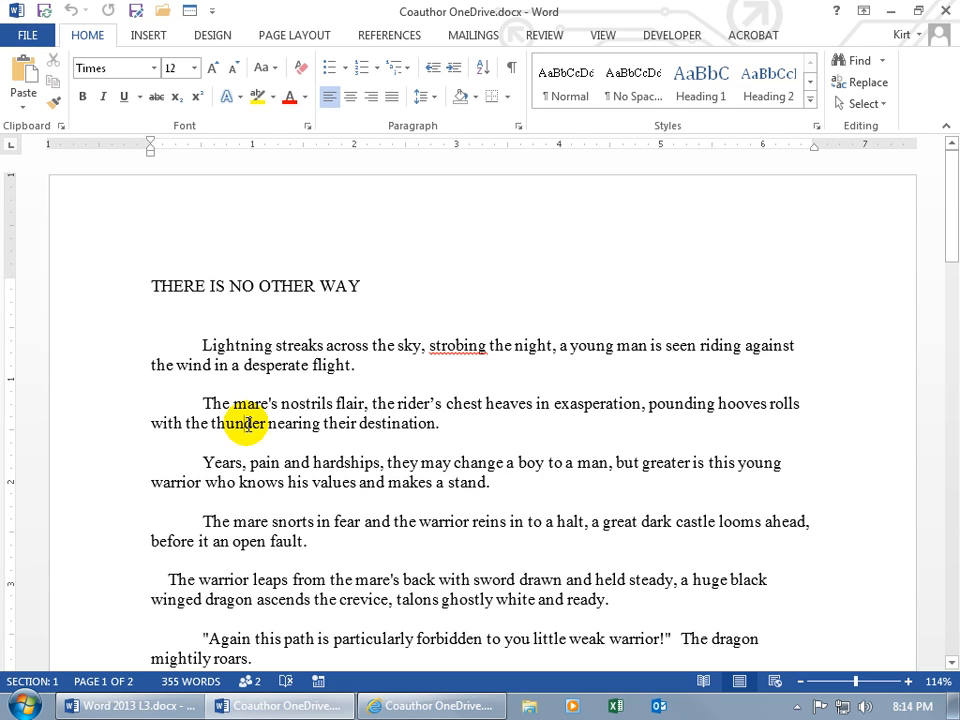
double_click(301, 346)
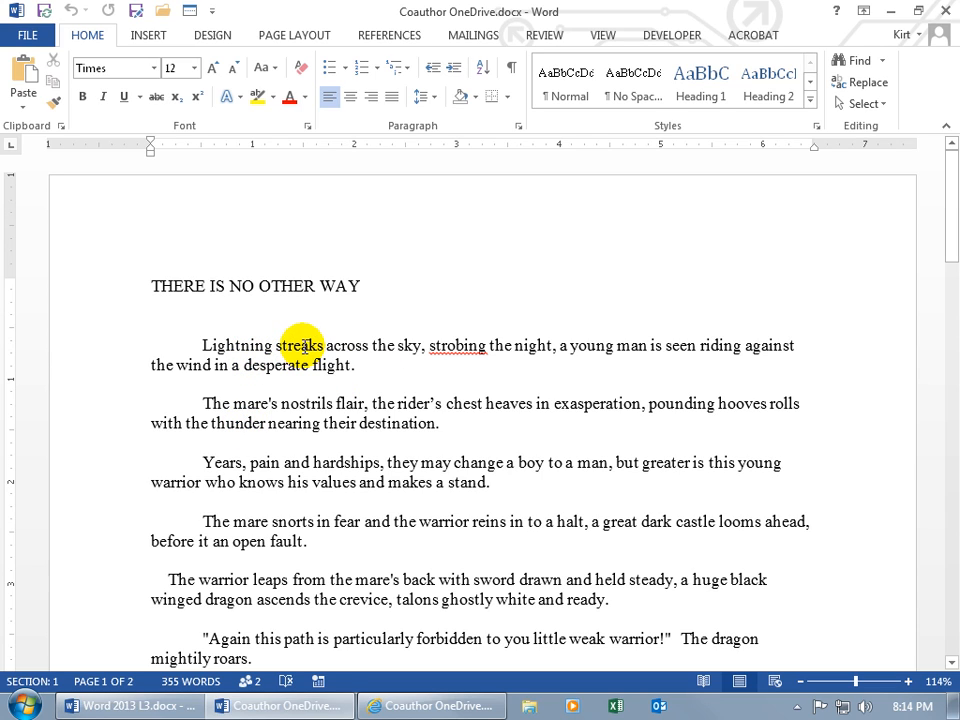
type("breaks")
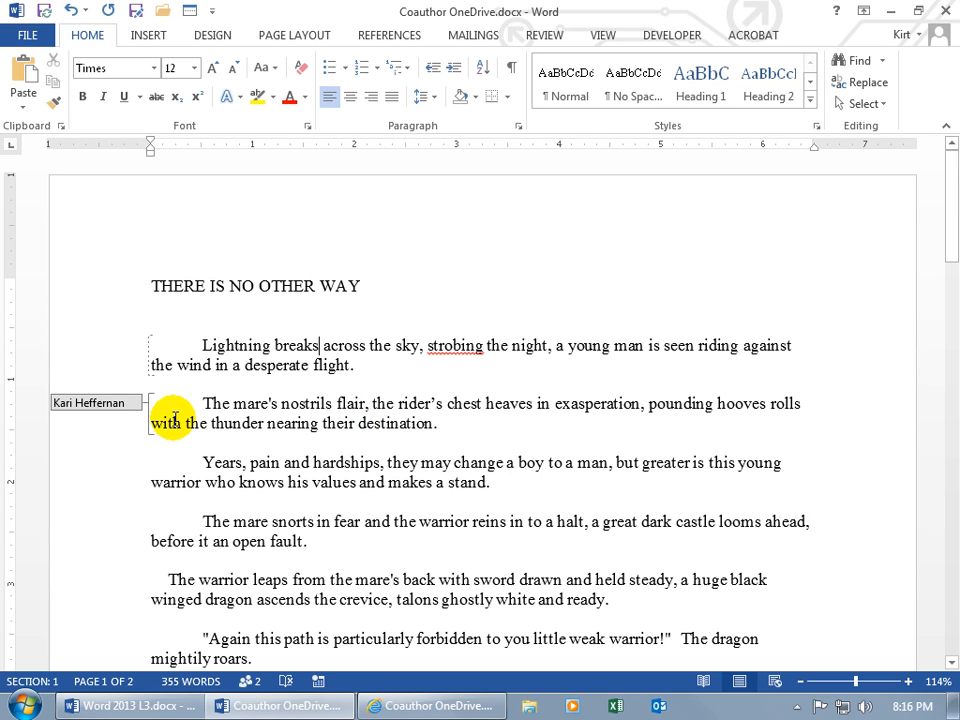
mouse_move(113, 403)
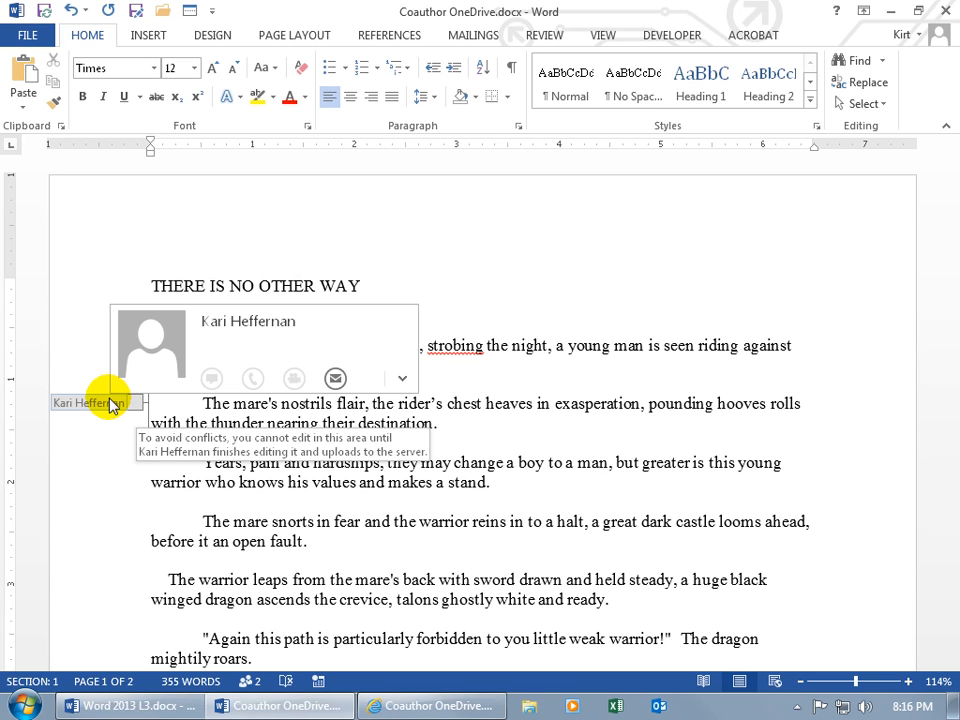
left_click(370, 410)
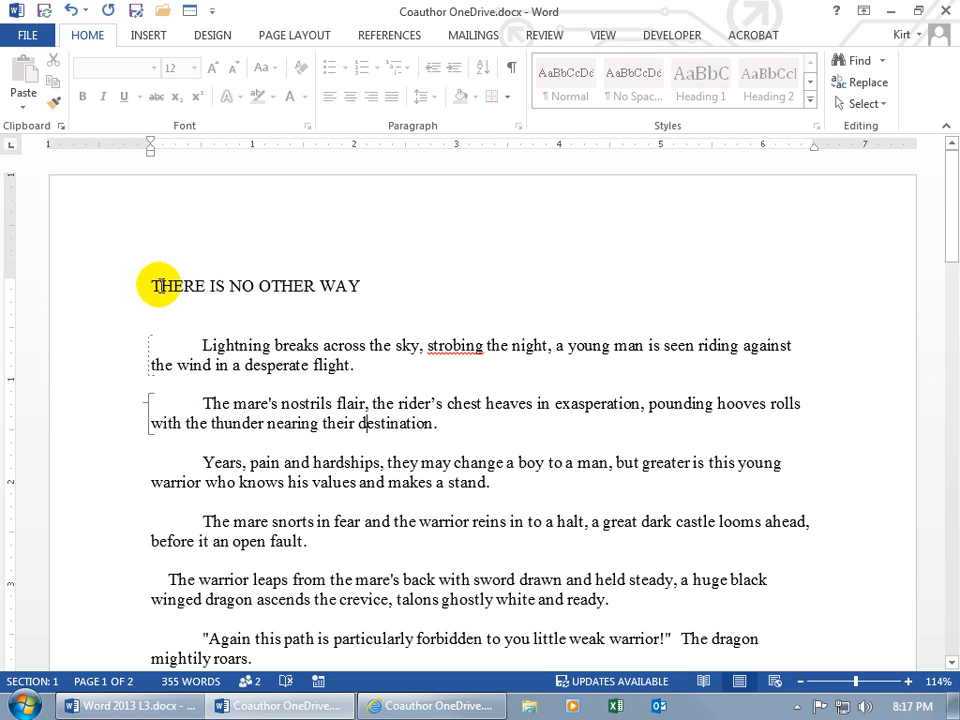
- Save and dismiss the compatibility and refresh notices, pulling in the co-author's 'open' edit
left_click(44, 11)
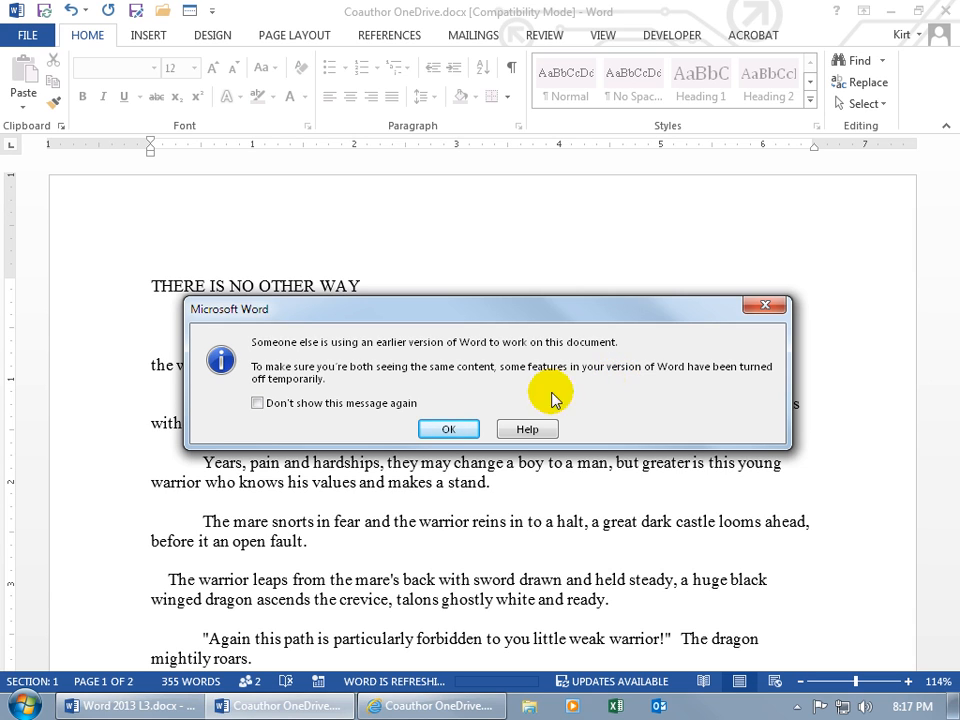
left_click(444, 428)
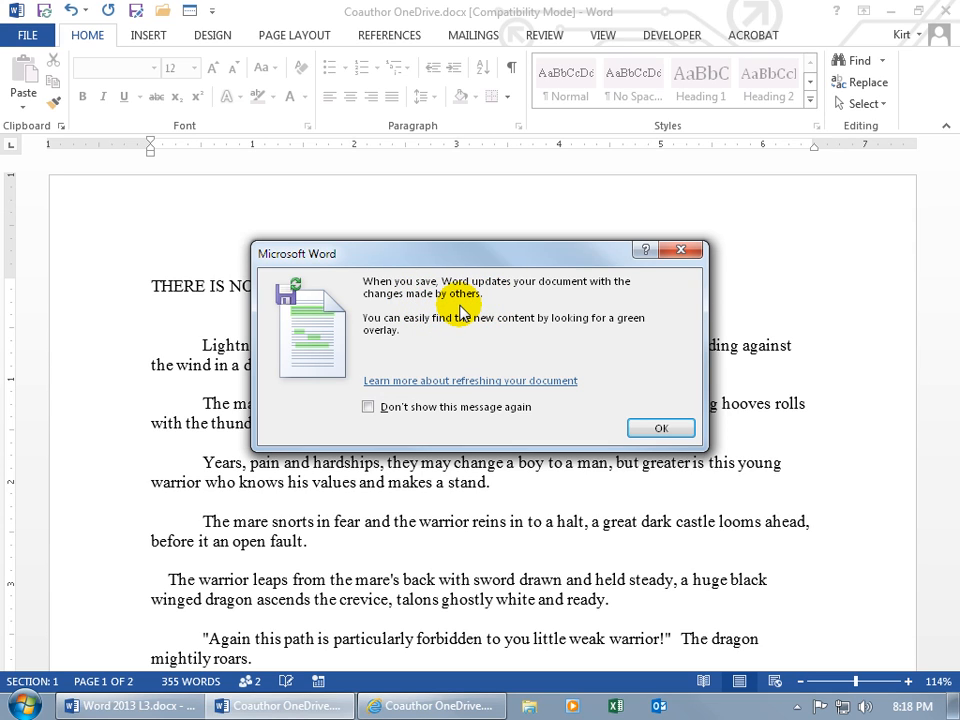
left_click(645, 430)
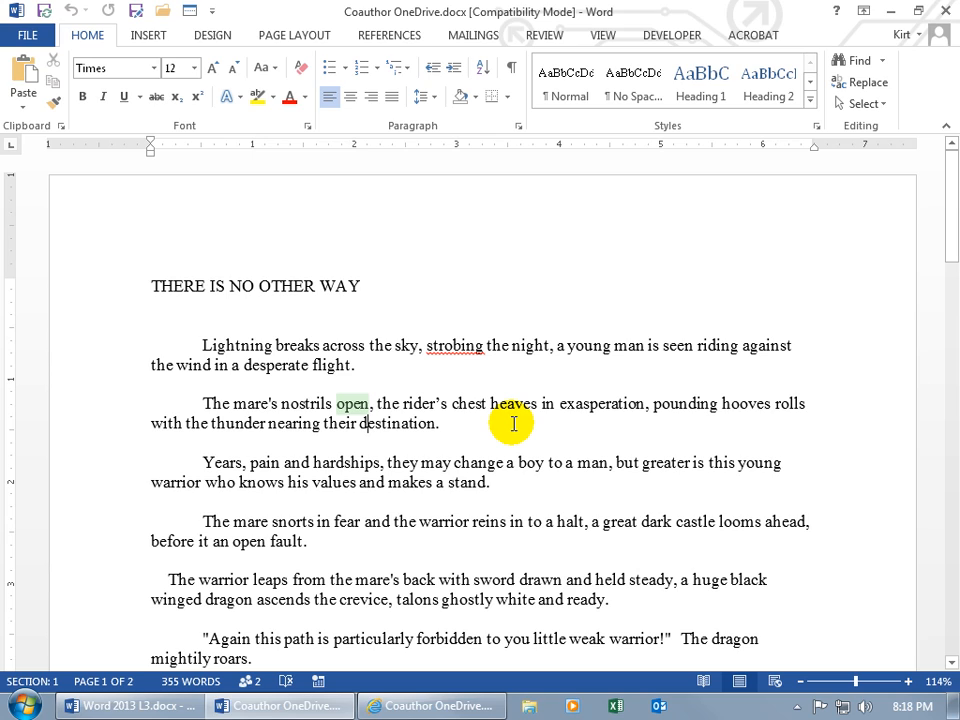
- Add a comma after 'open', change 'sky' to 'night', and save to merge co-author changes
left_click(370, 405)
type(",")
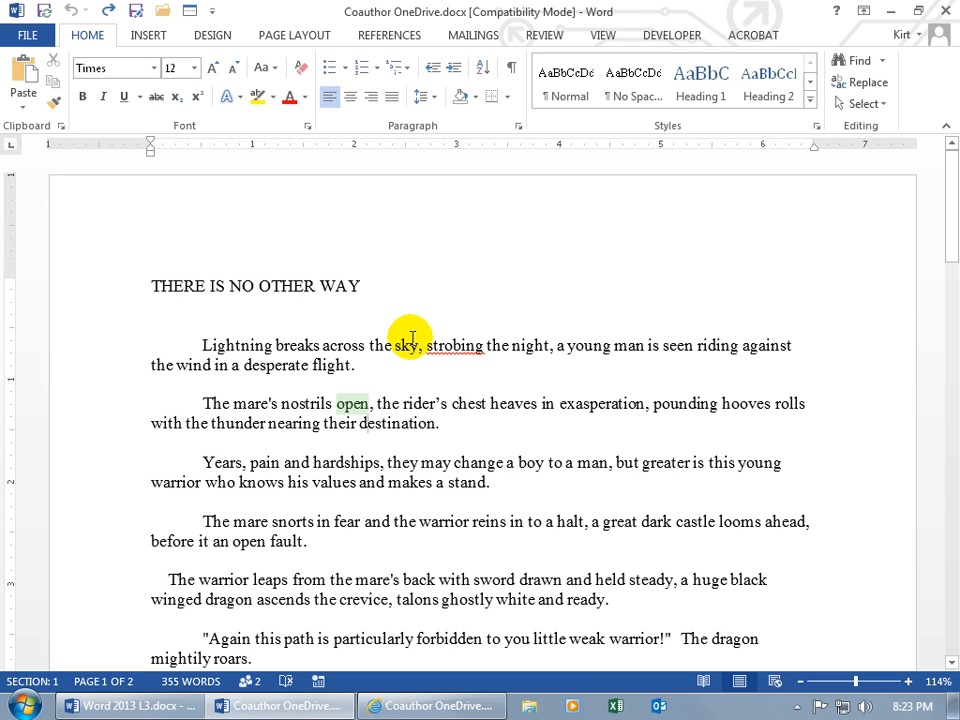
double_click(405, 345)
type("night")
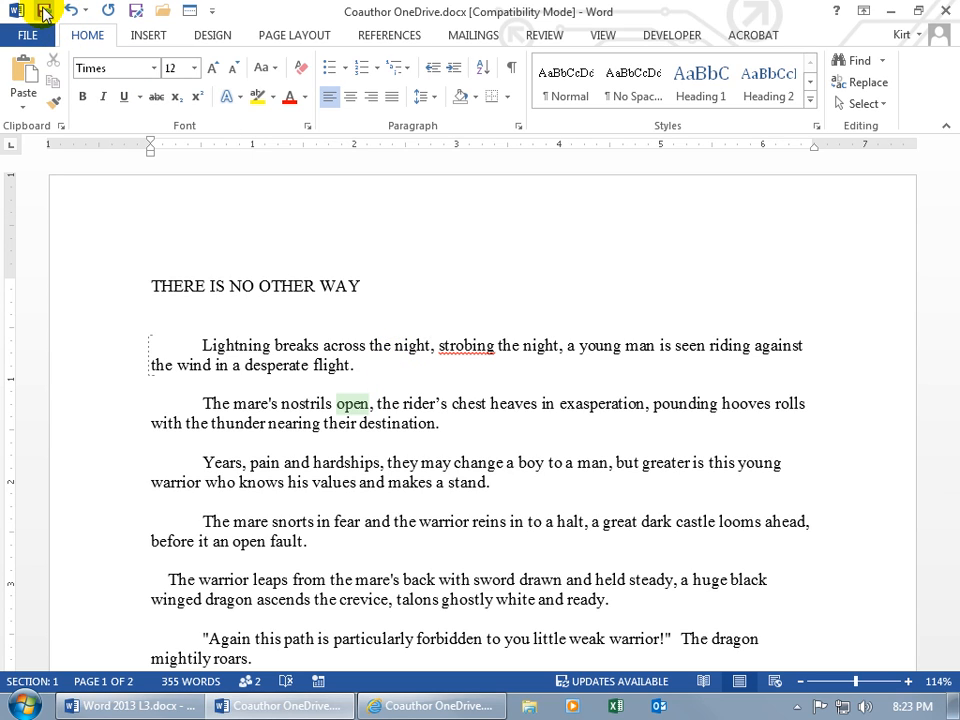
left_click(44, 12)
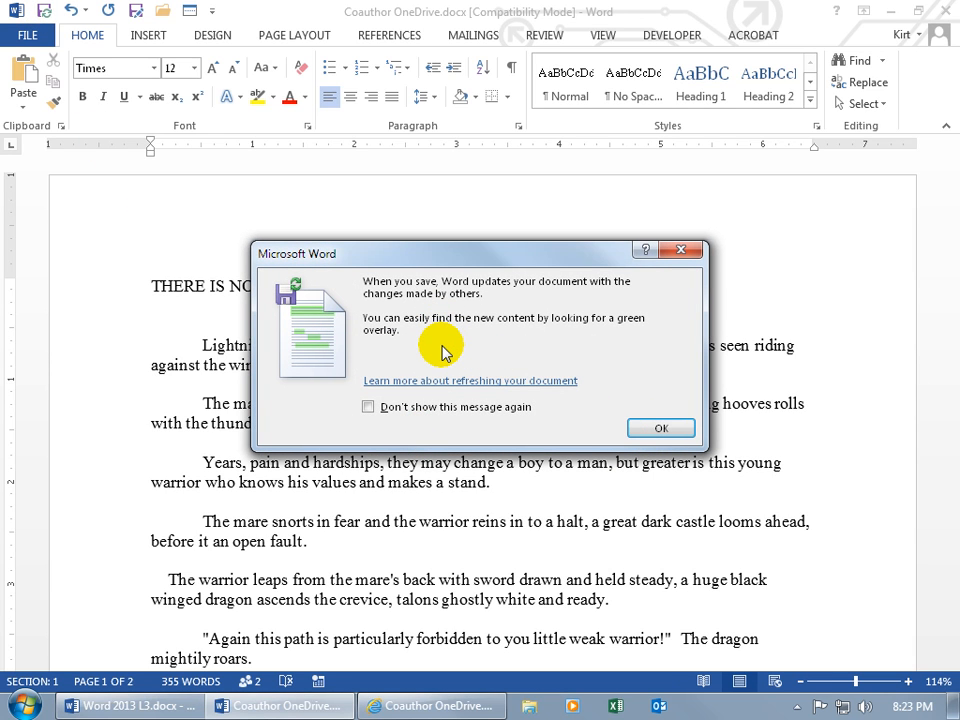
left_click(650, 428)
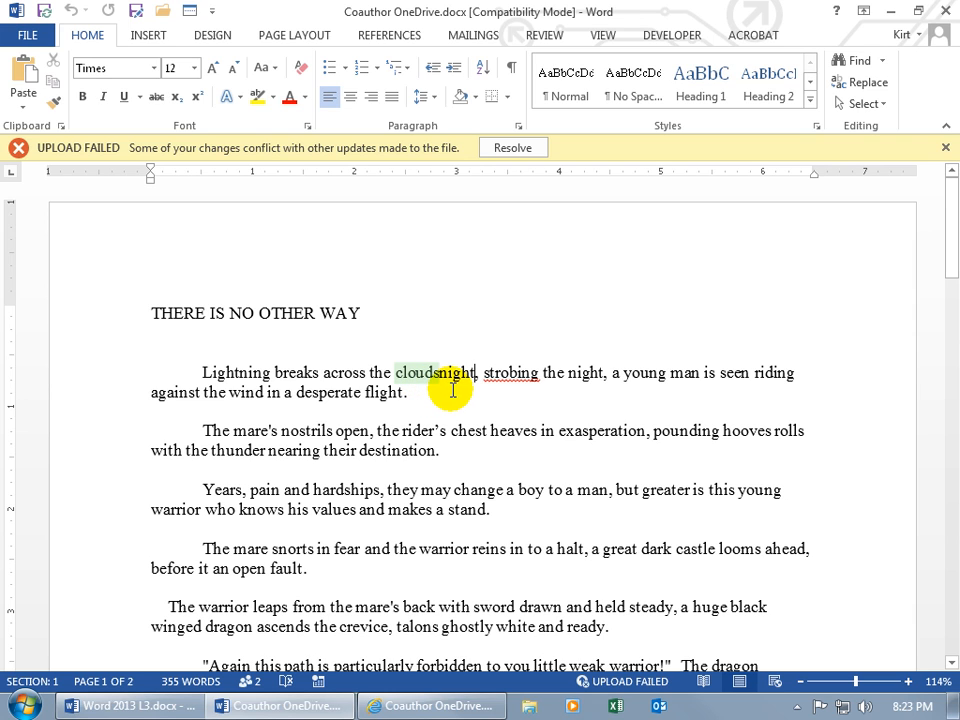
- Resolve the upload conflict by accepting my inserted 'night', then close the conflict view
left_click(512, 150)
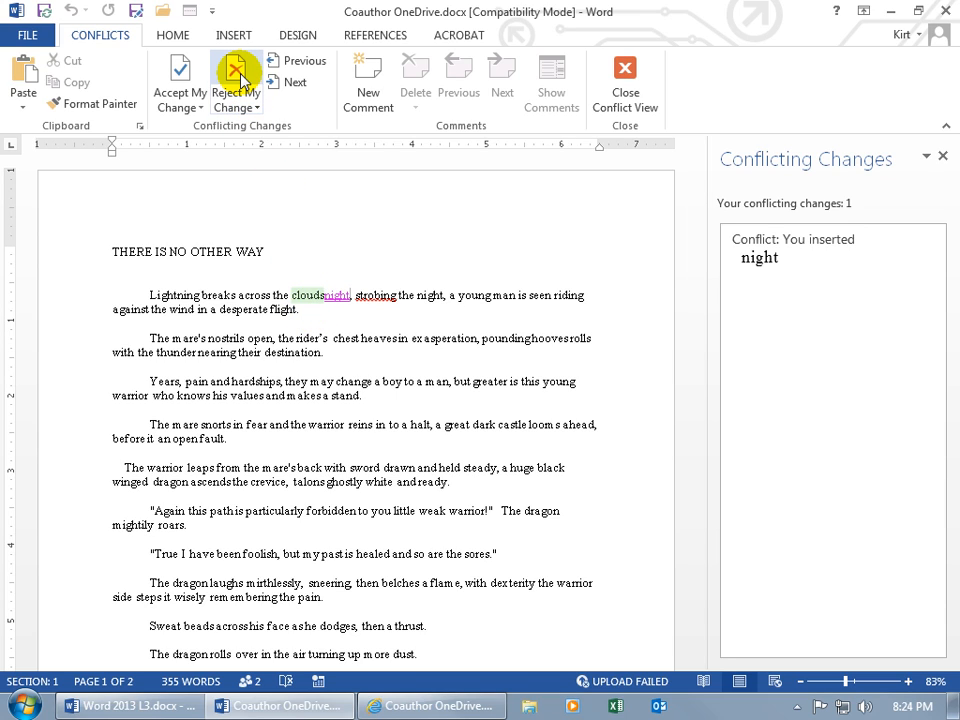
left_click(182, 74)
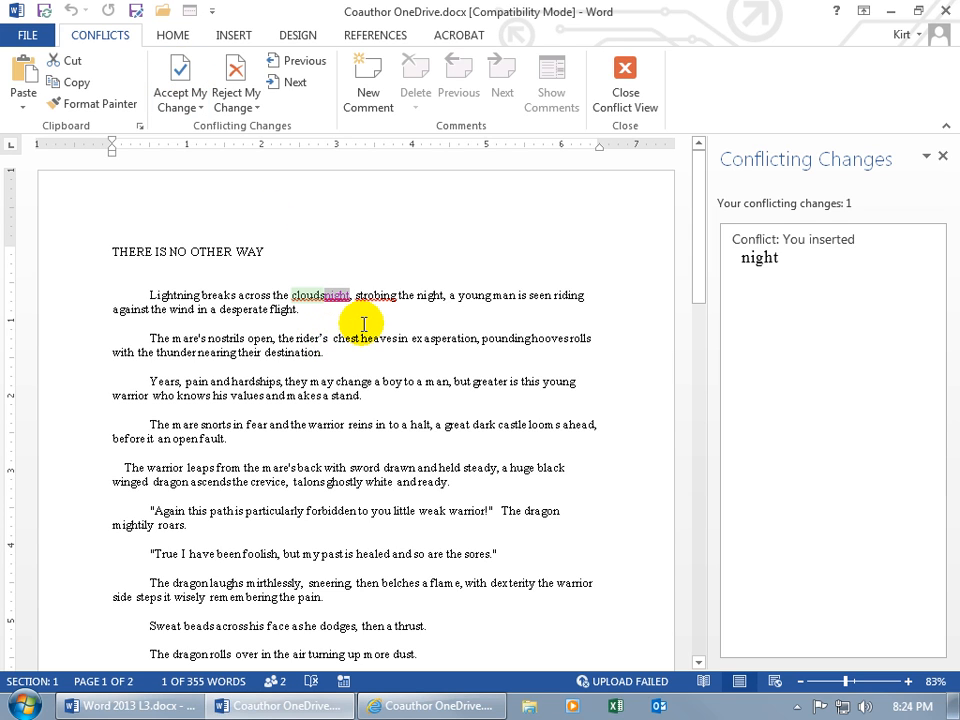
left_click(180, 72)
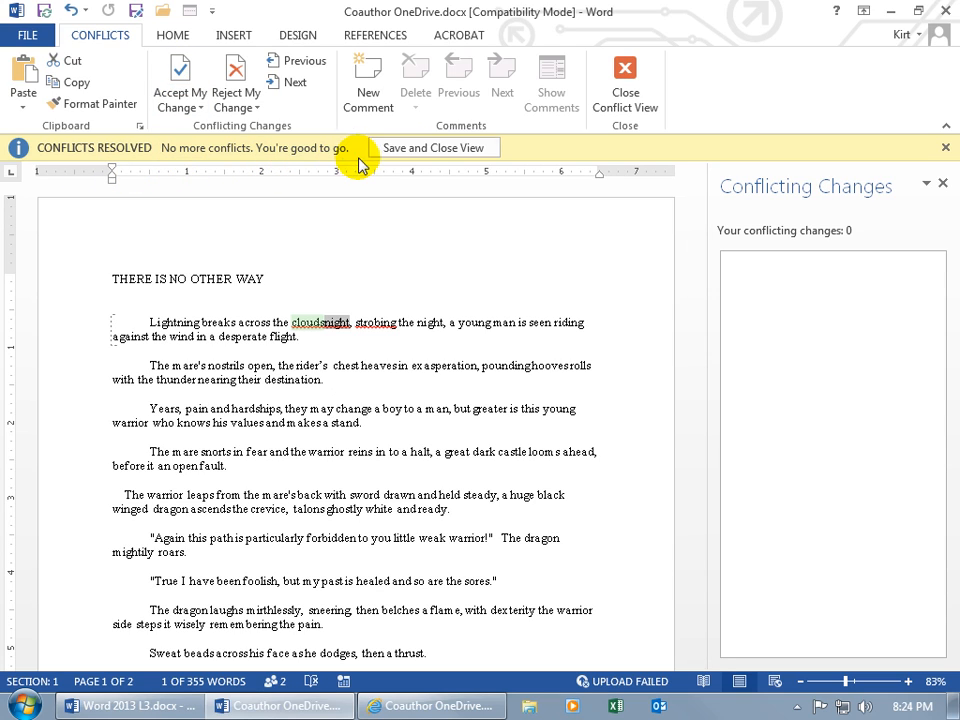
left_click(435, 152)
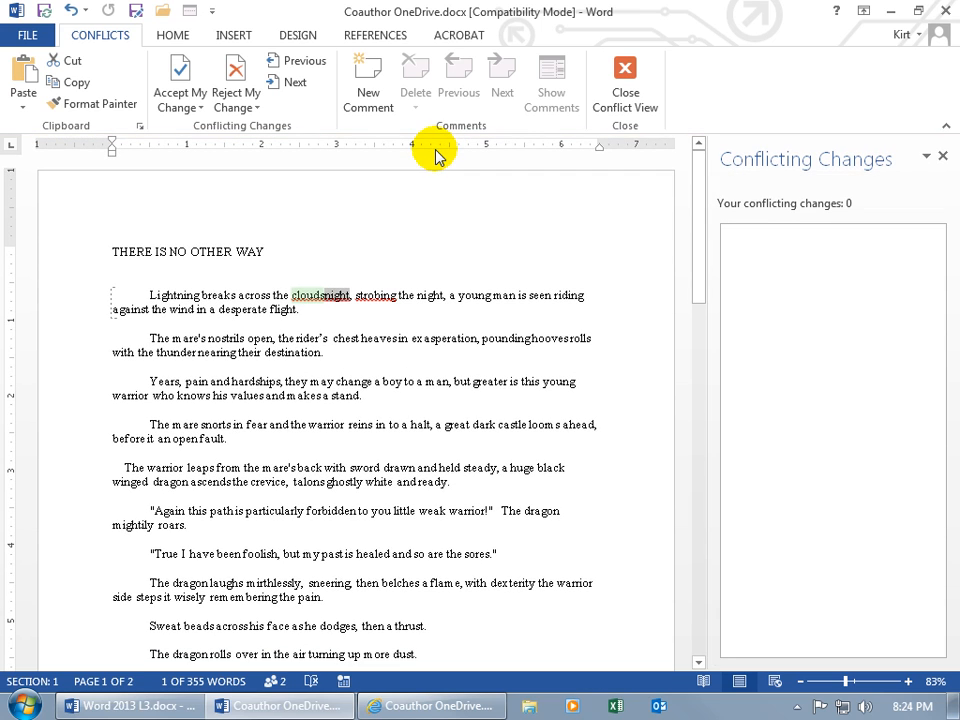
left_click(942, 156)
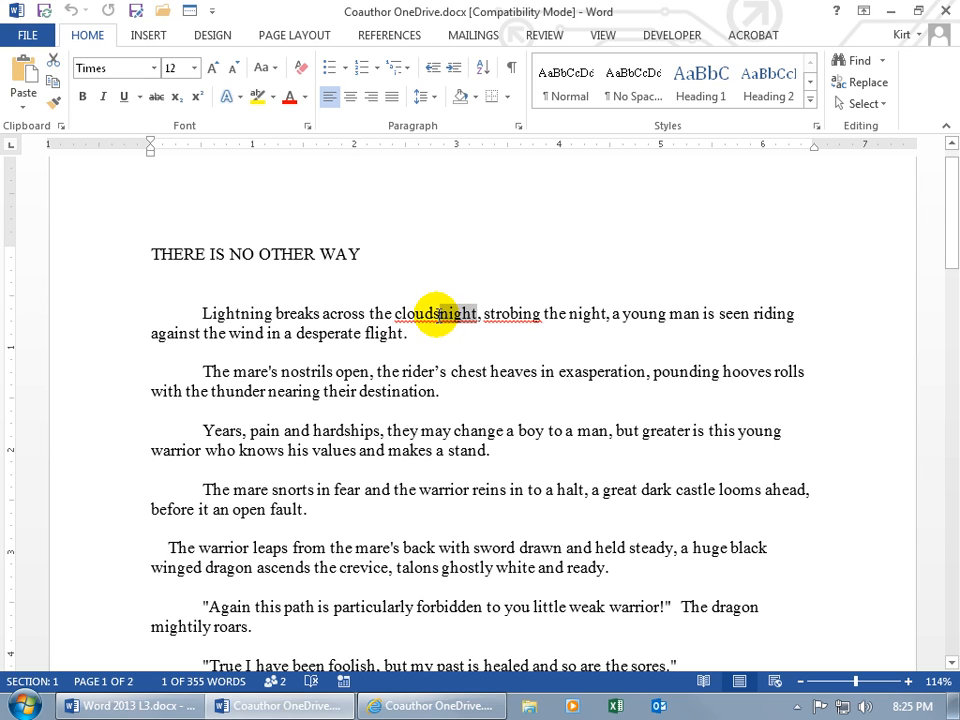
left_click(437, 314)
- Delete the leftover 'clouds' so the sentence reads 'across the night', and save
key("BackSpace")
key("BackSpace")
key("BackSpace")
key("BackSpace")
key("BackSpace")
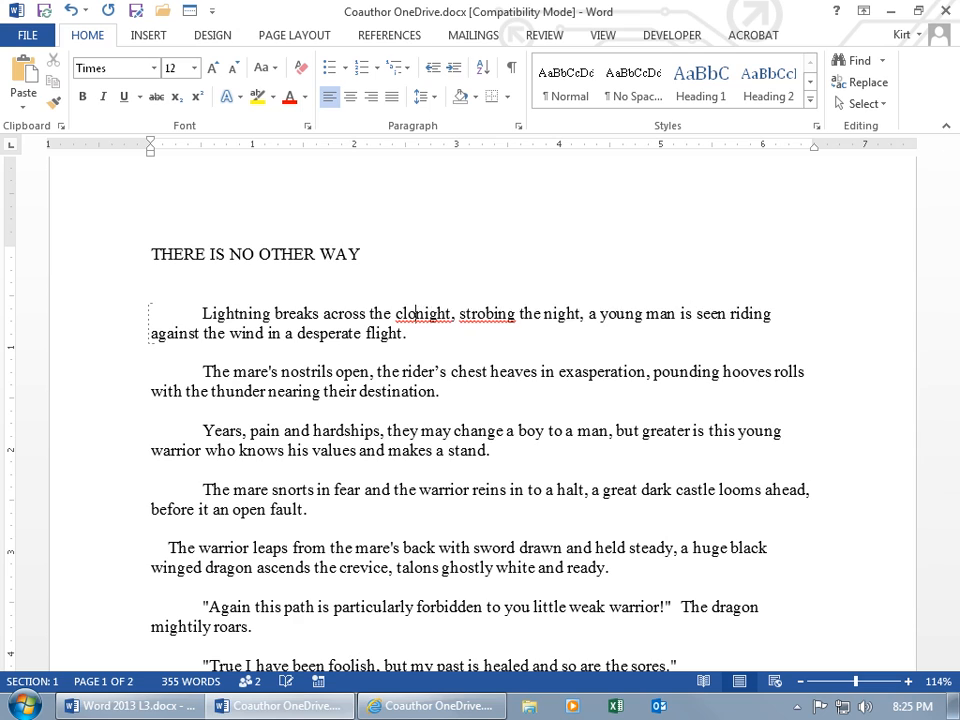
key("BackSpace")
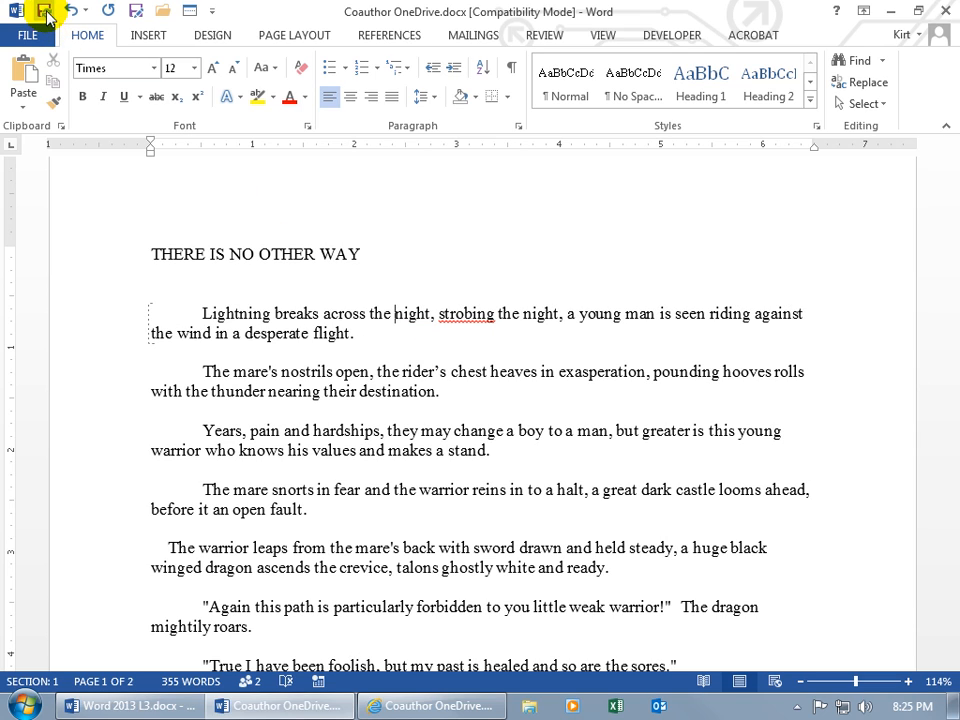
left_click(45, 12)
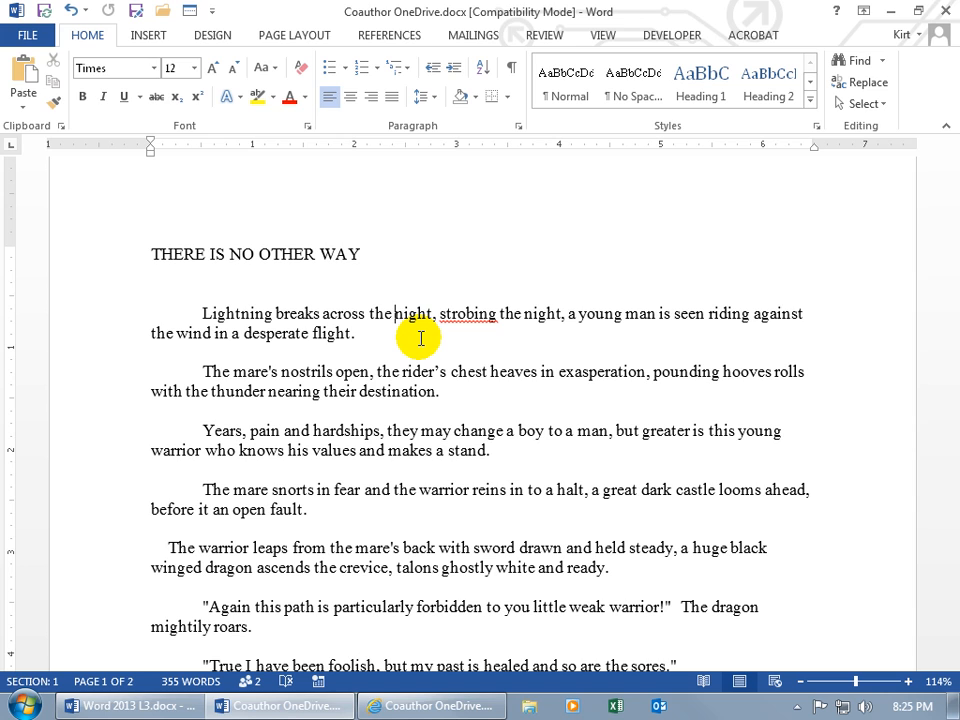
left_click(438, 706)
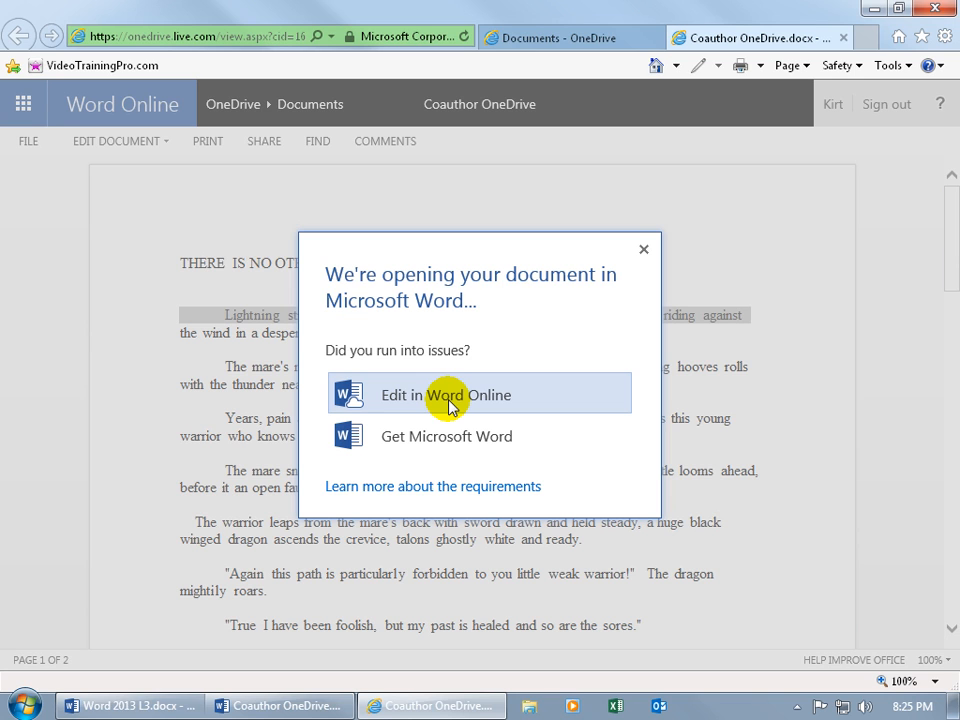
left_click(300, 705)
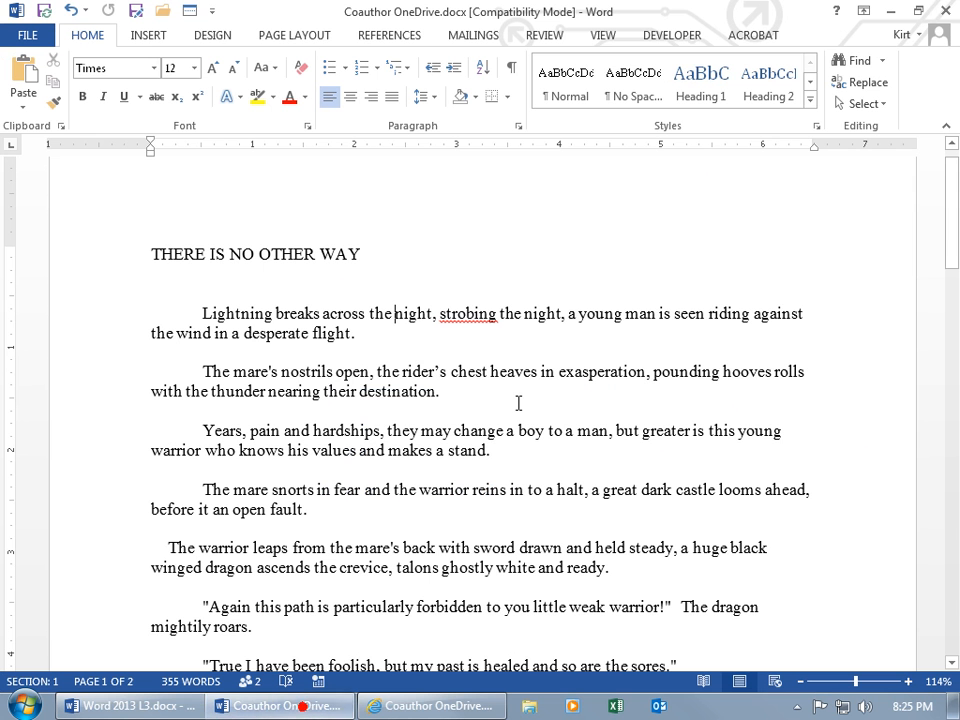
- Use Review > Block Authors on the 'Years, pain and hardships' paragraph
left_click(545, 36)
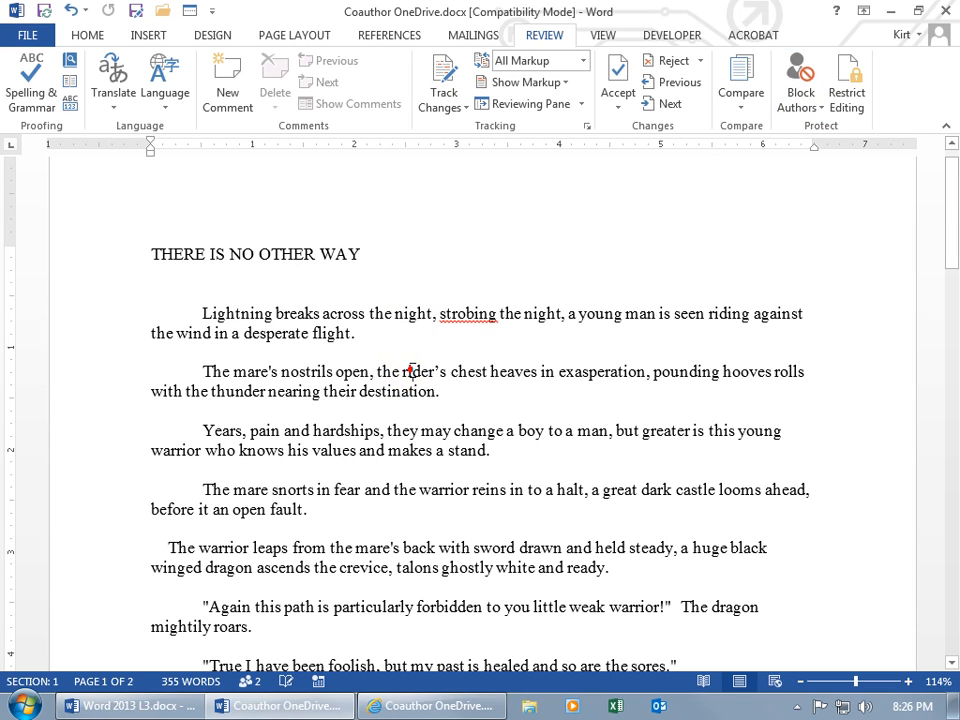
left_click(393, 435)
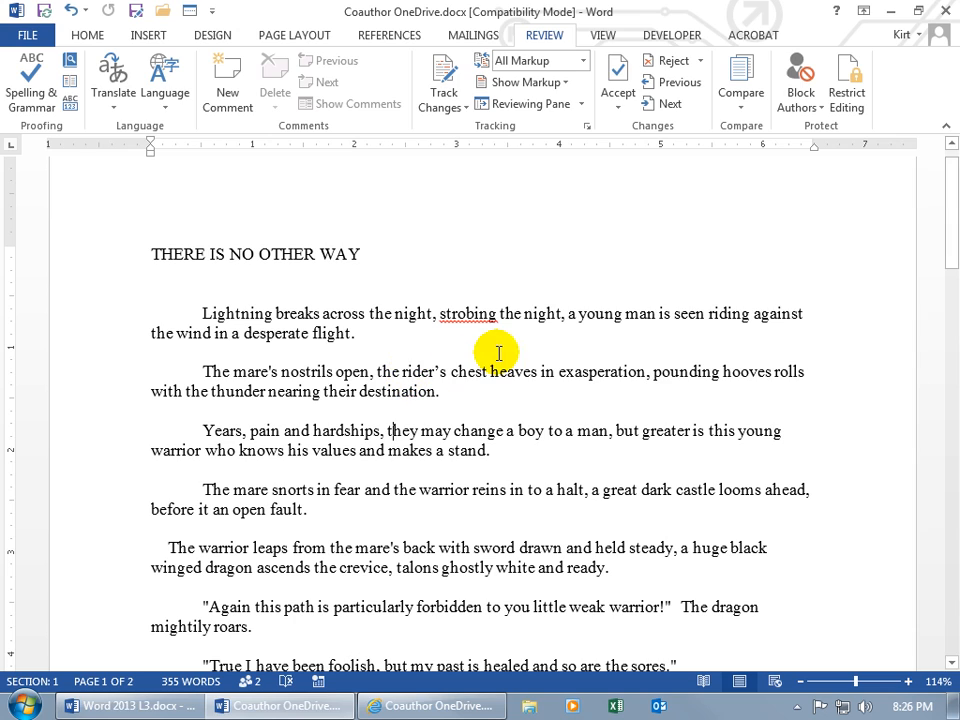
left_click(803, 112)
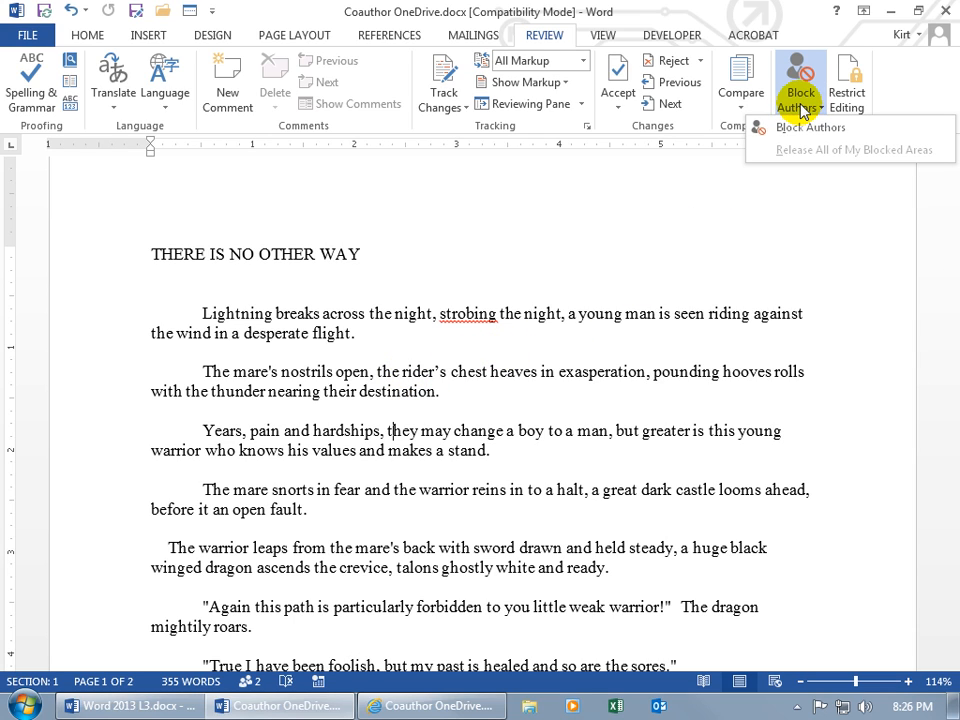
left_click(803, 128)
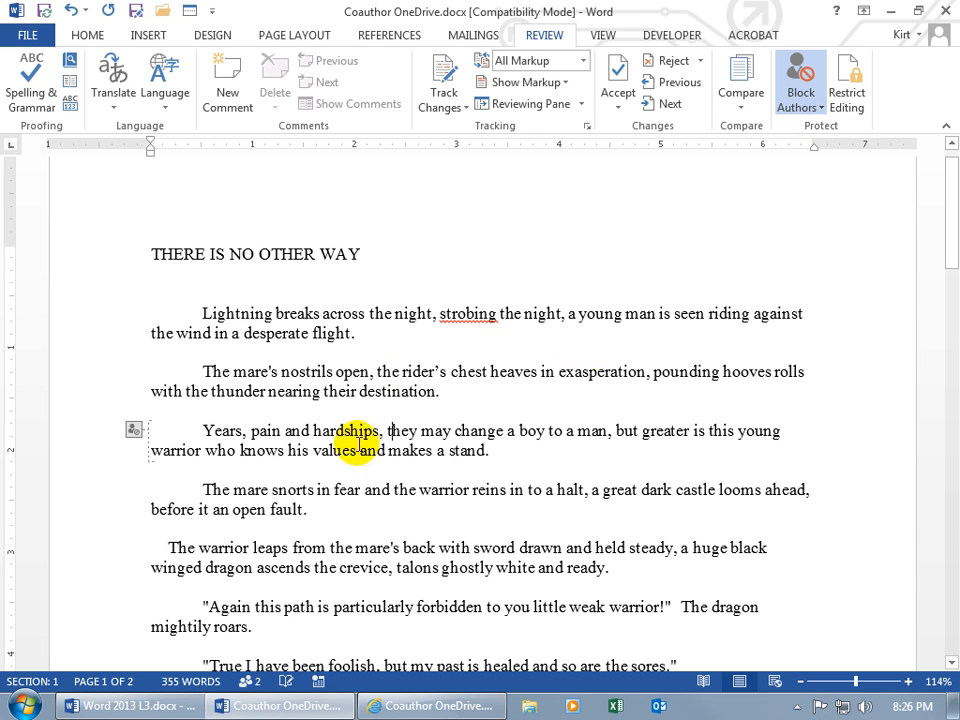
mouse_move(136, 436)
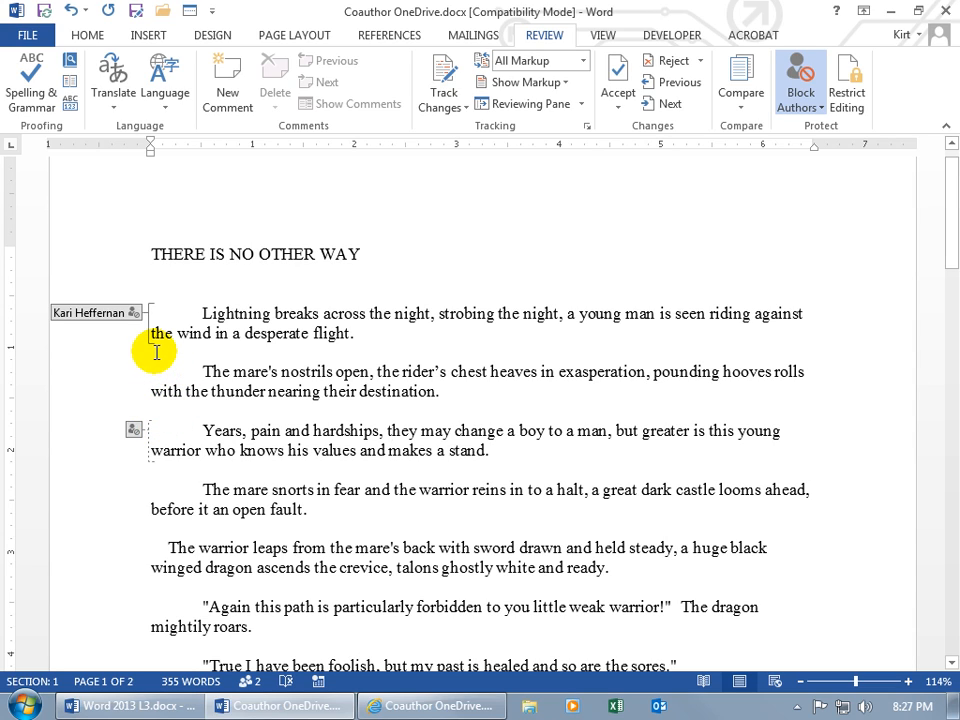
mouse_move(137, 318)
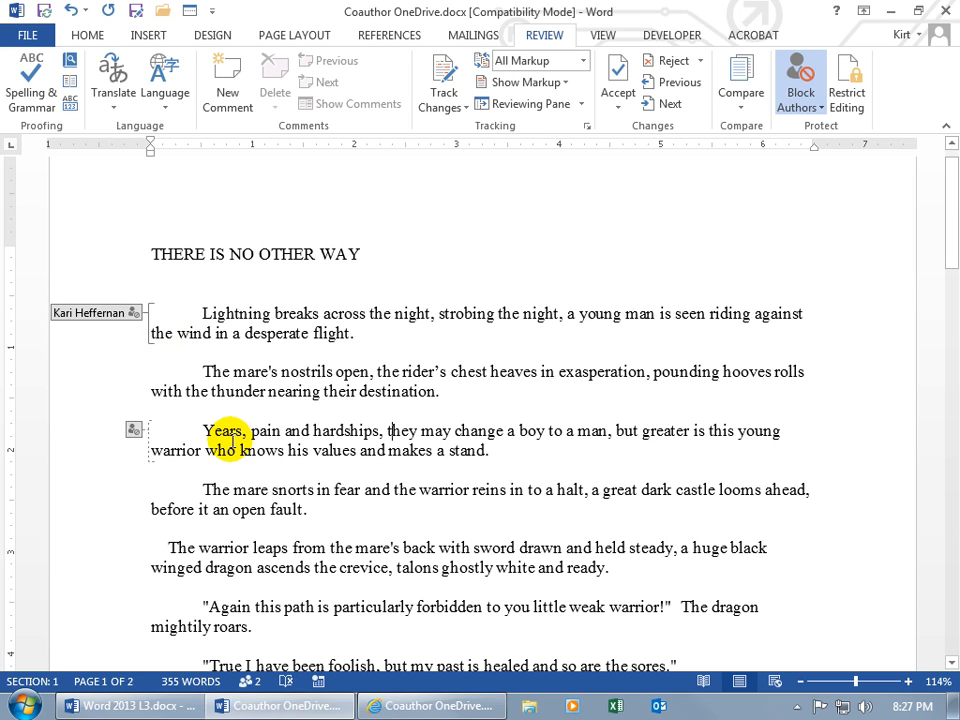
left_click(236, 383)
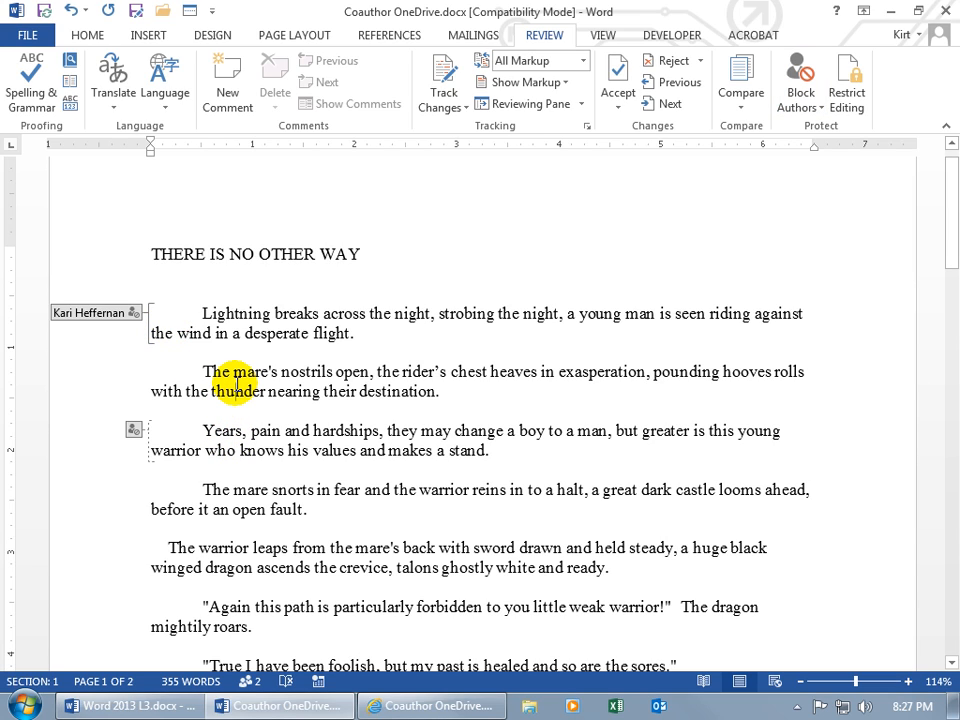
- Release all the blocked areas and save so the paragraph is shared again
left_click(803, 103)
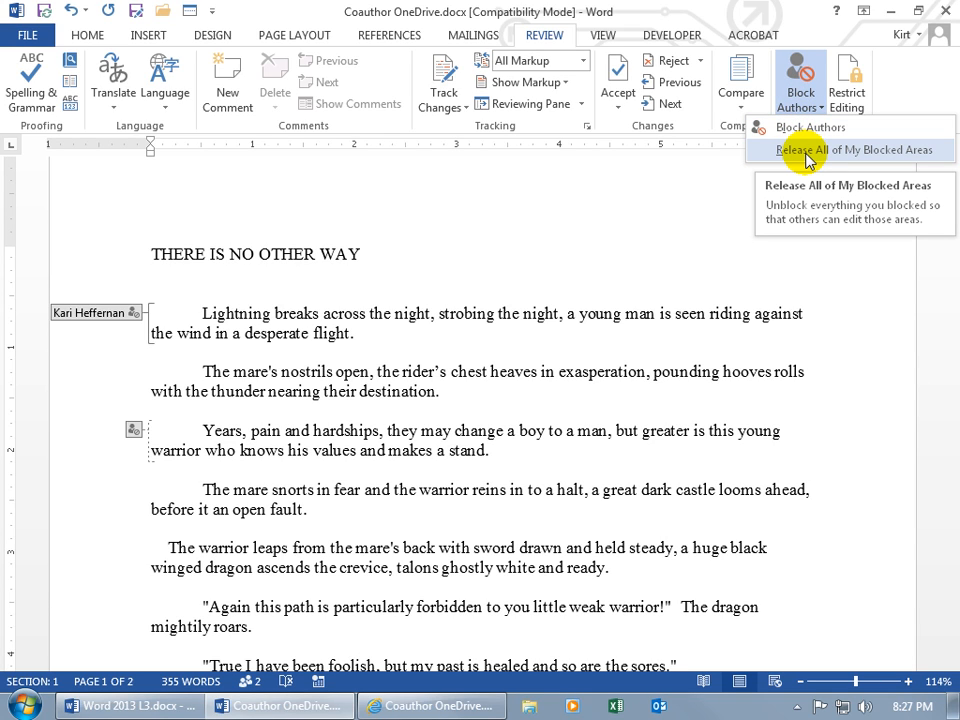
left_click(809, 150)
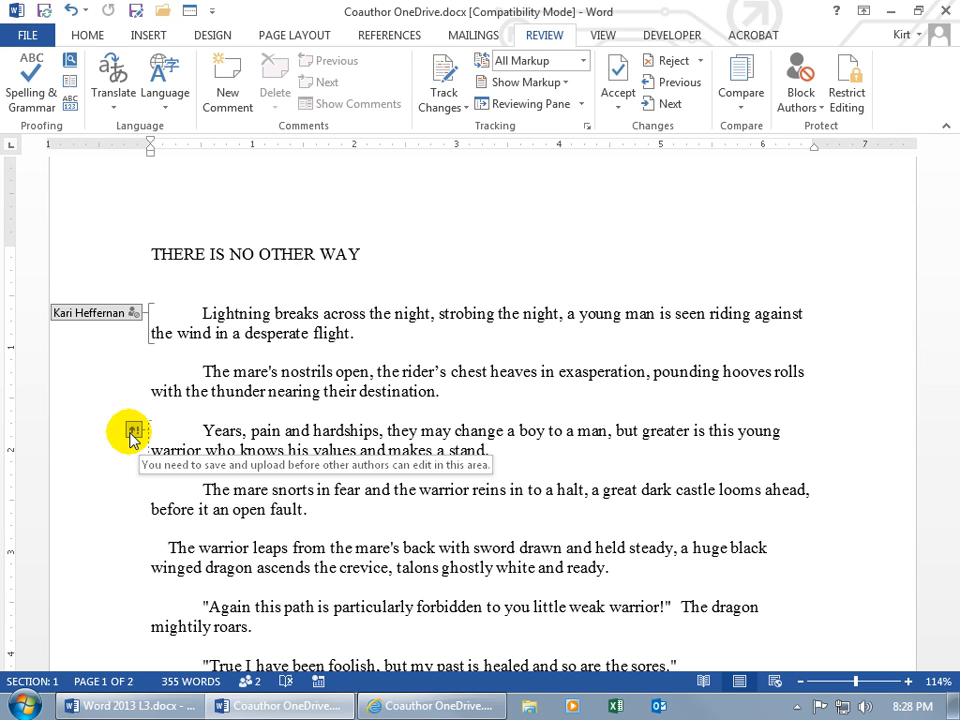
left_click(44, 11)
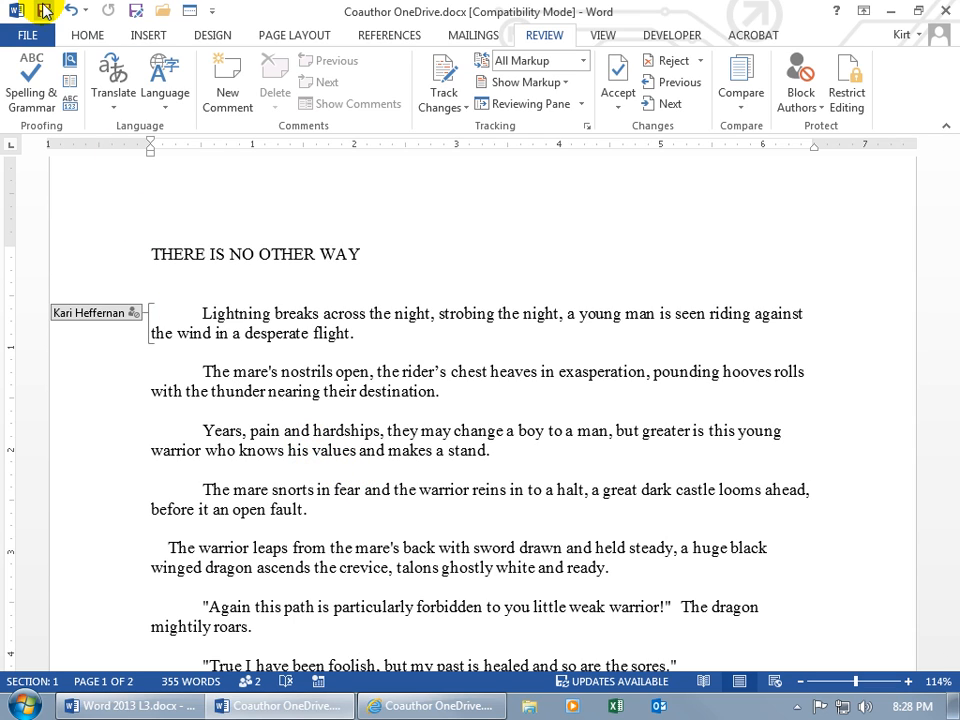
- Save again to merge the co-author's updates, then close desktop Word
left_click(43, 11)
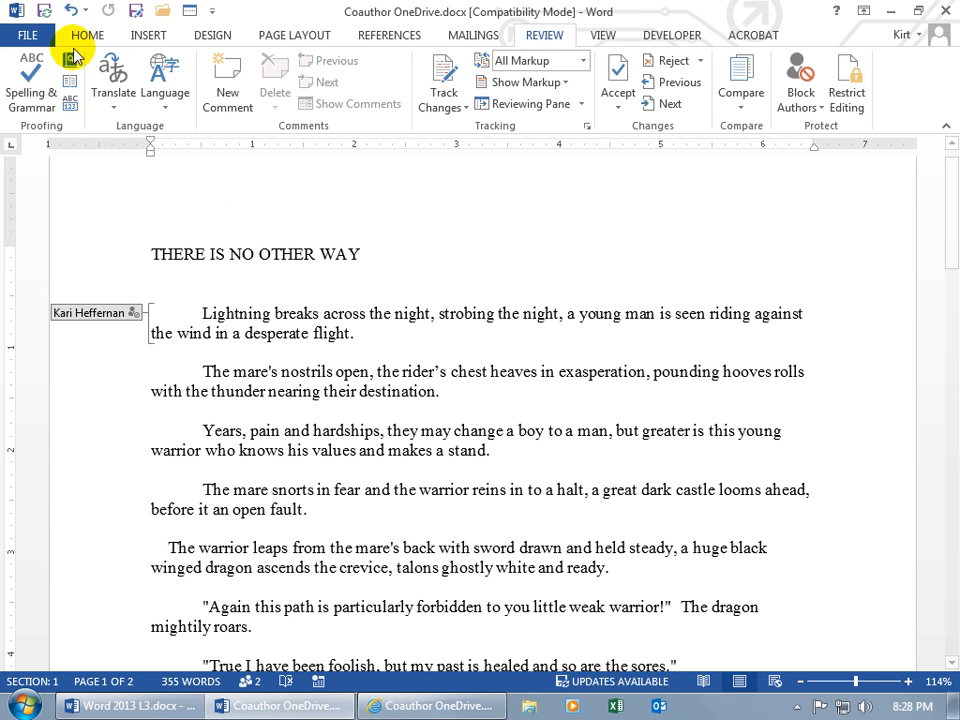
left_click(40, 11)
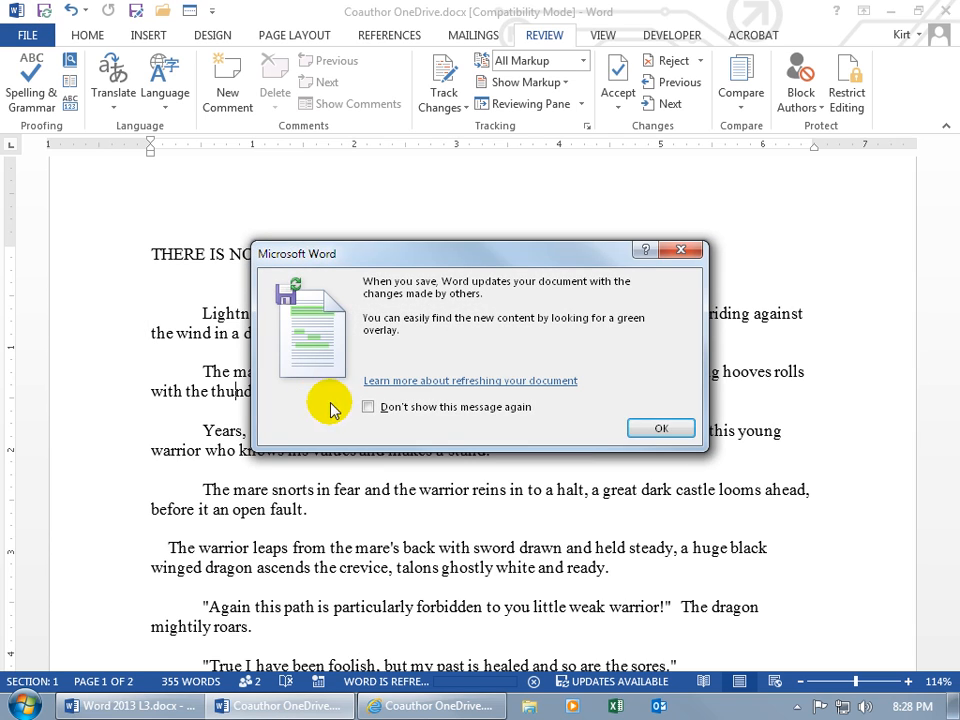
left_click(667, 427)
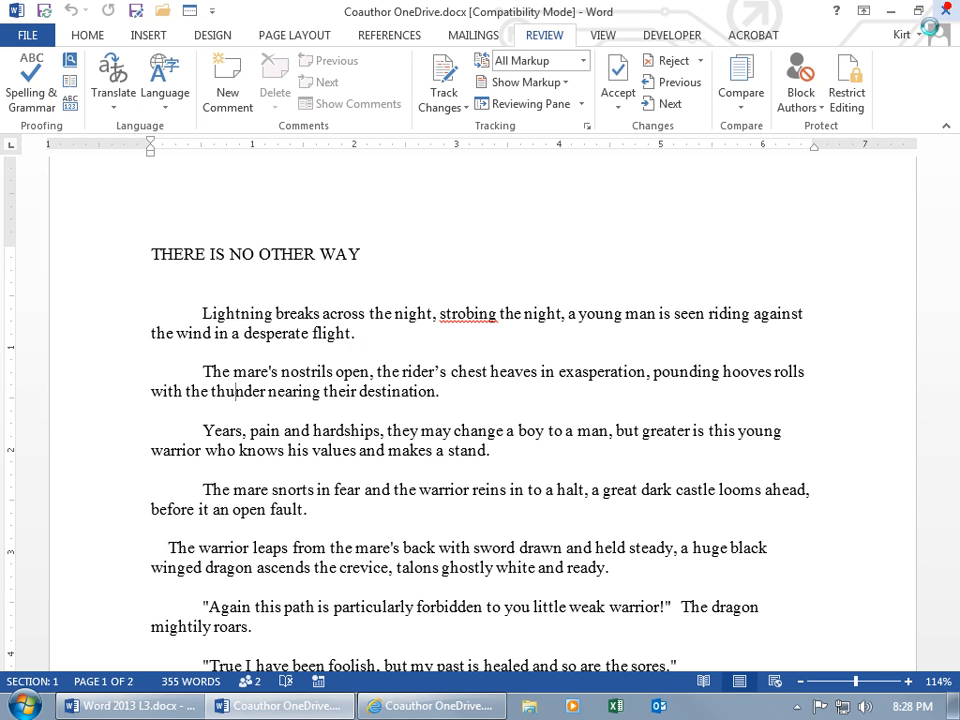
left_click(945, 11)
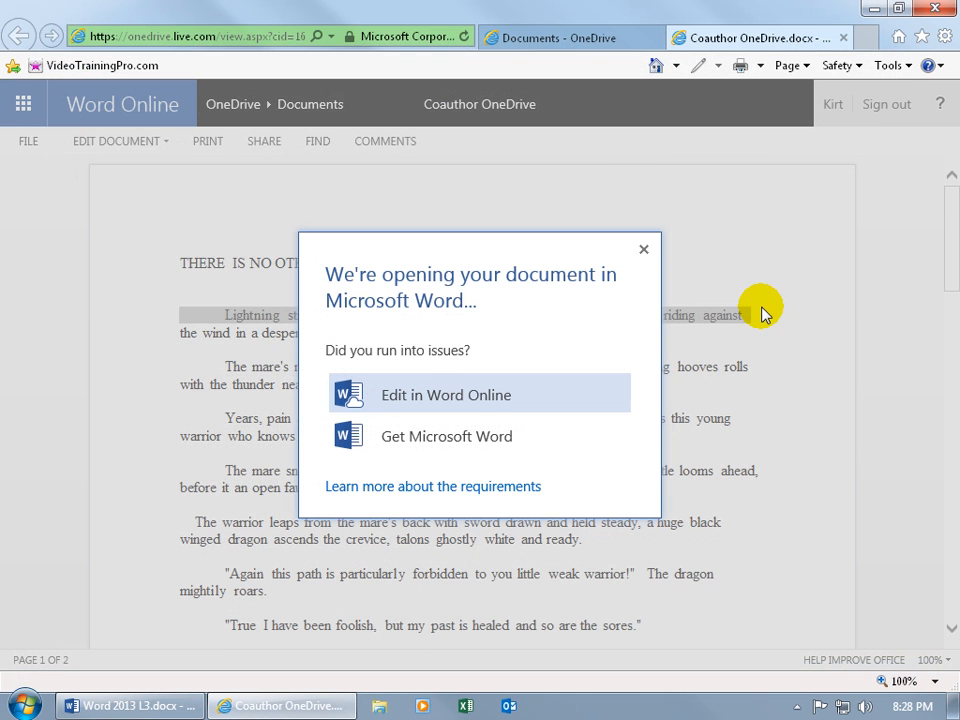
- Close the 'We're opening your document' notice and open the EDIT DOCUMENT dropdown again
left_click(643, 250)
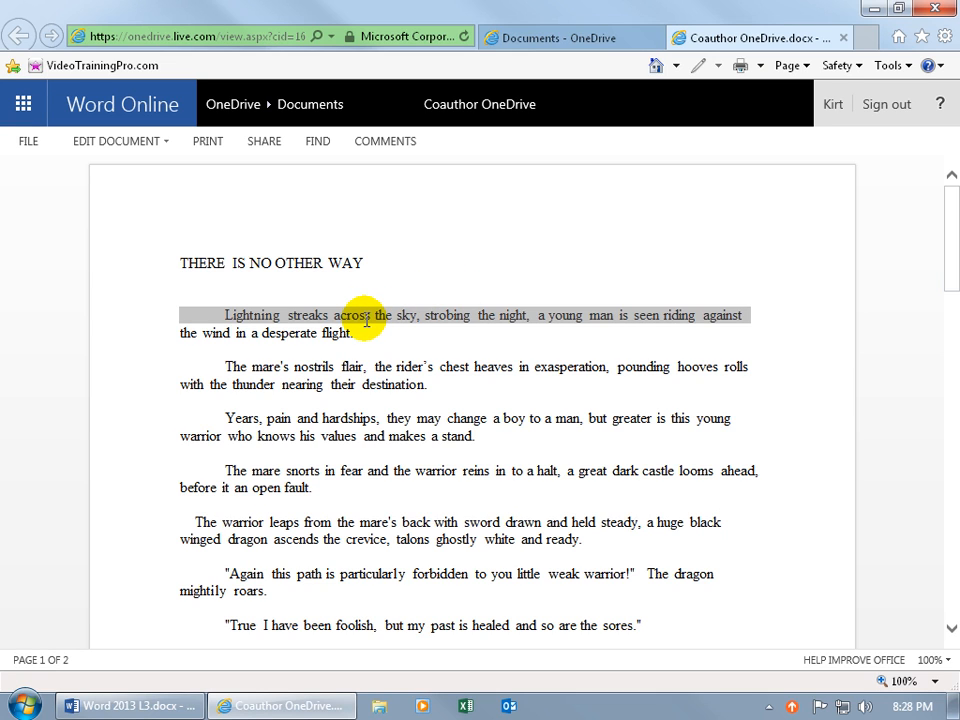
left_click(155, 143)
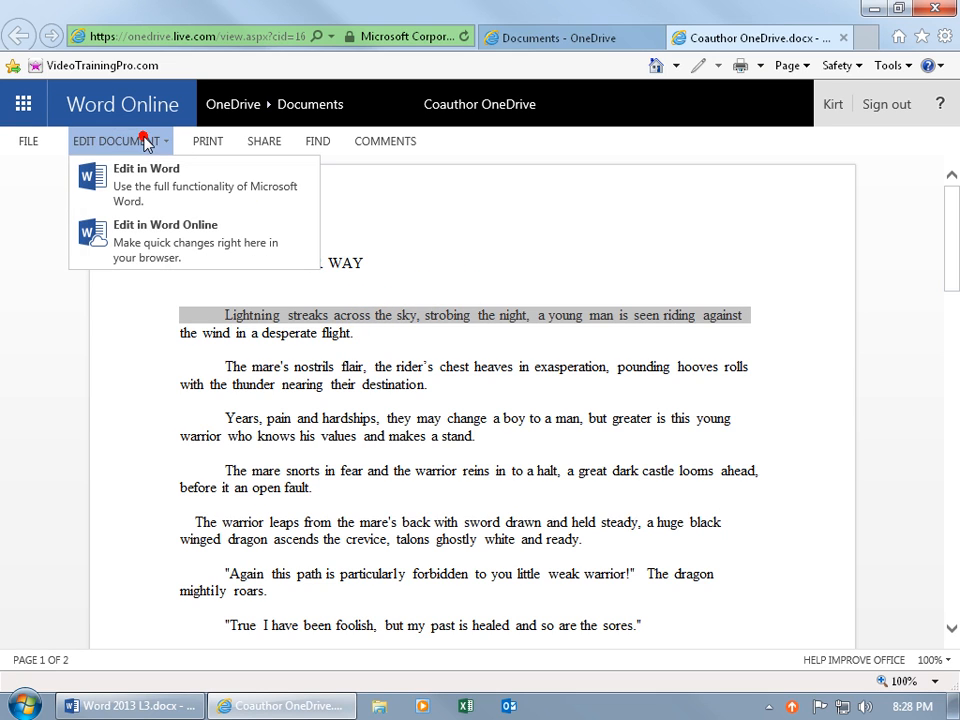
- Edit the document in the browser, delete 'across' from the first sentence, undo it, and show the REVIEW tools
left_click(166, 249)
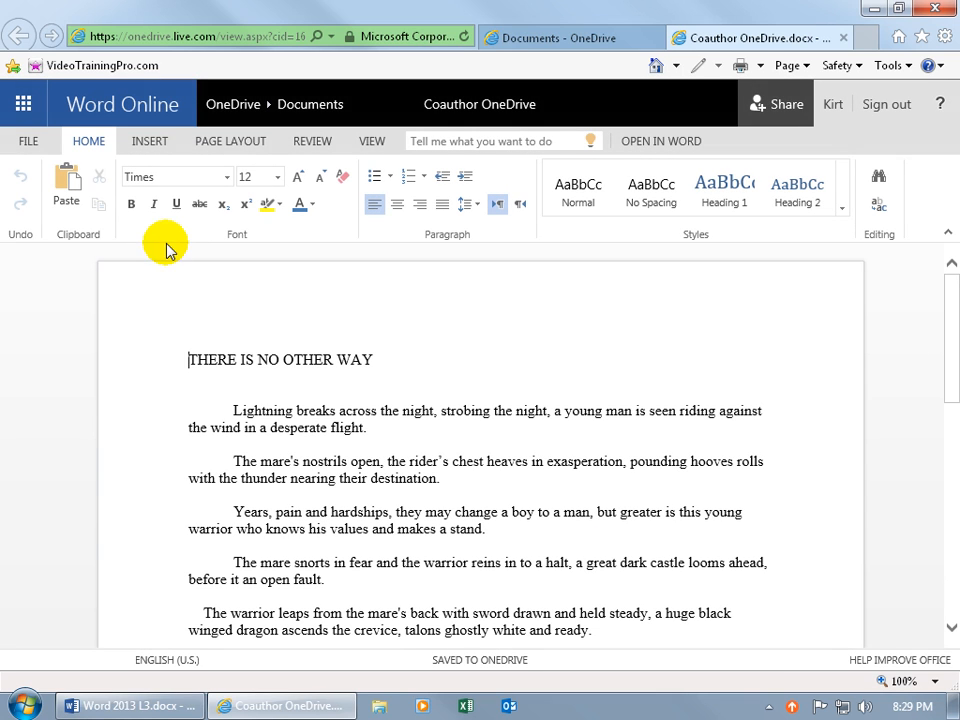
left_click(272, 409)
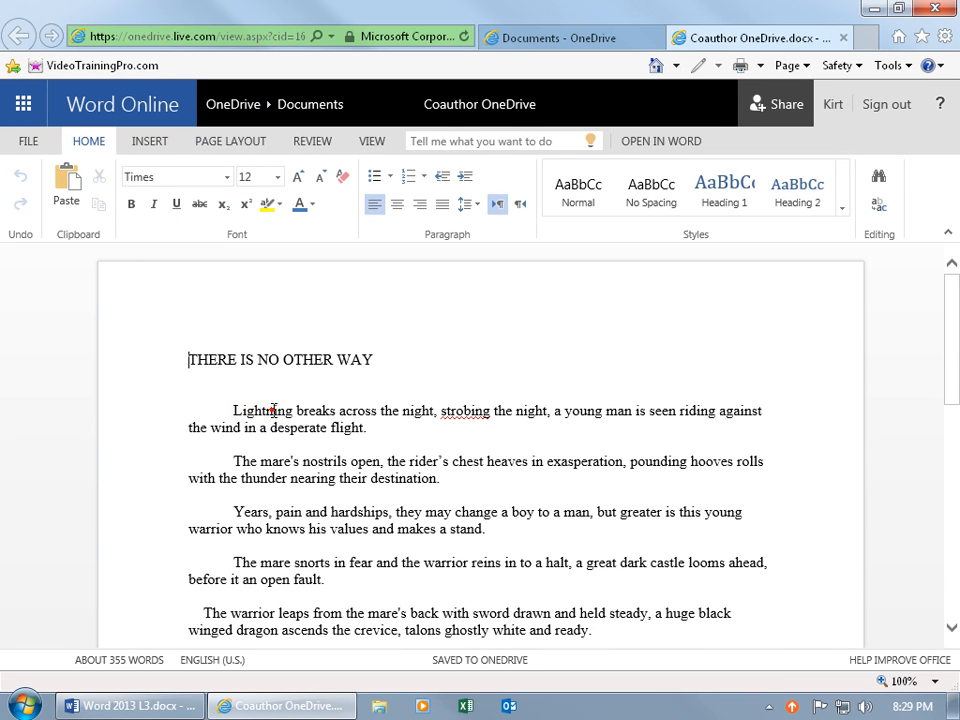
left_click(344, 410)
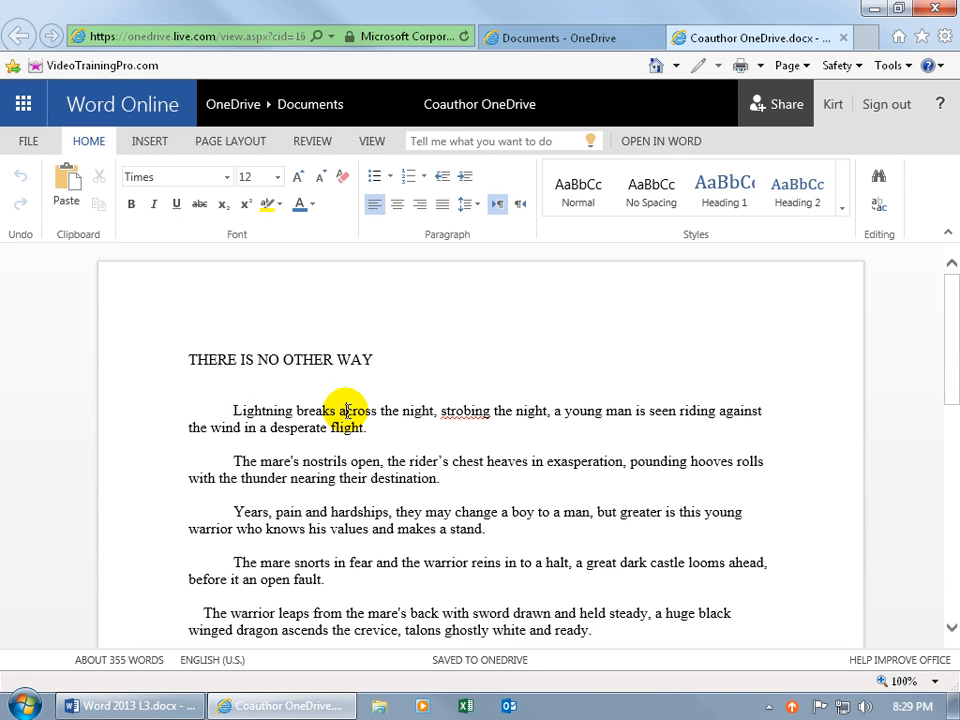
double_click(346, 410)
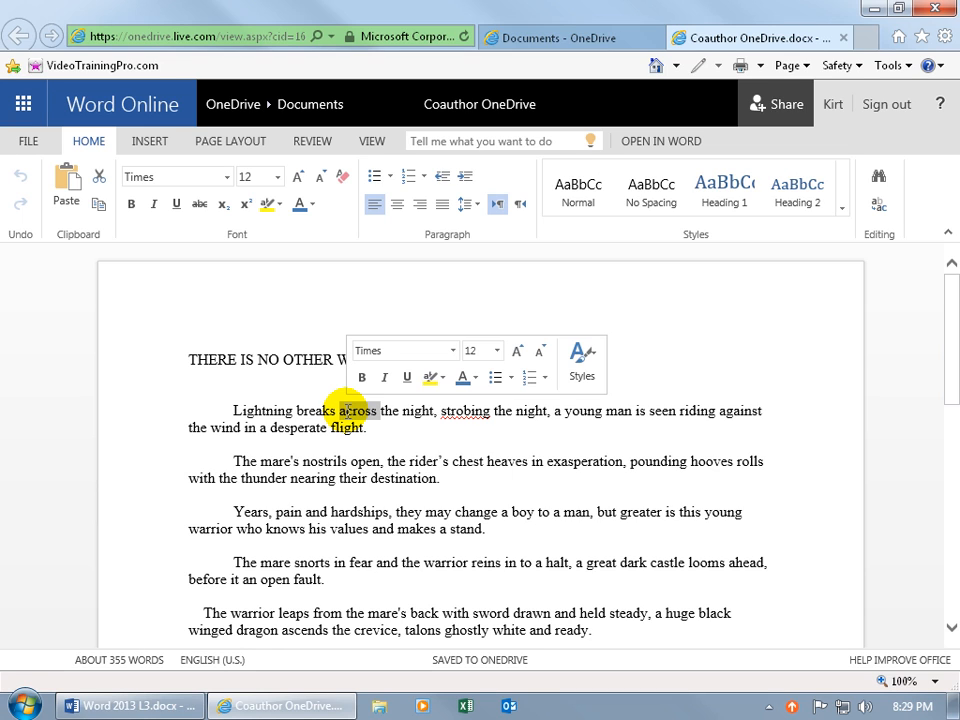
key("Delete")
key("ctrl+z")
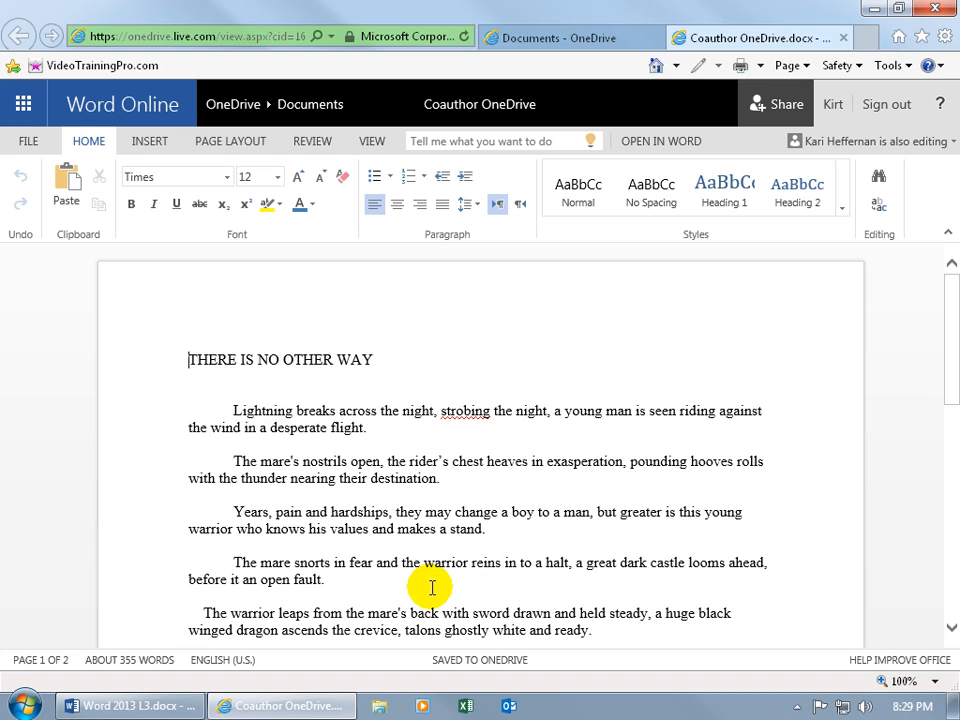
left_click(312, 145)
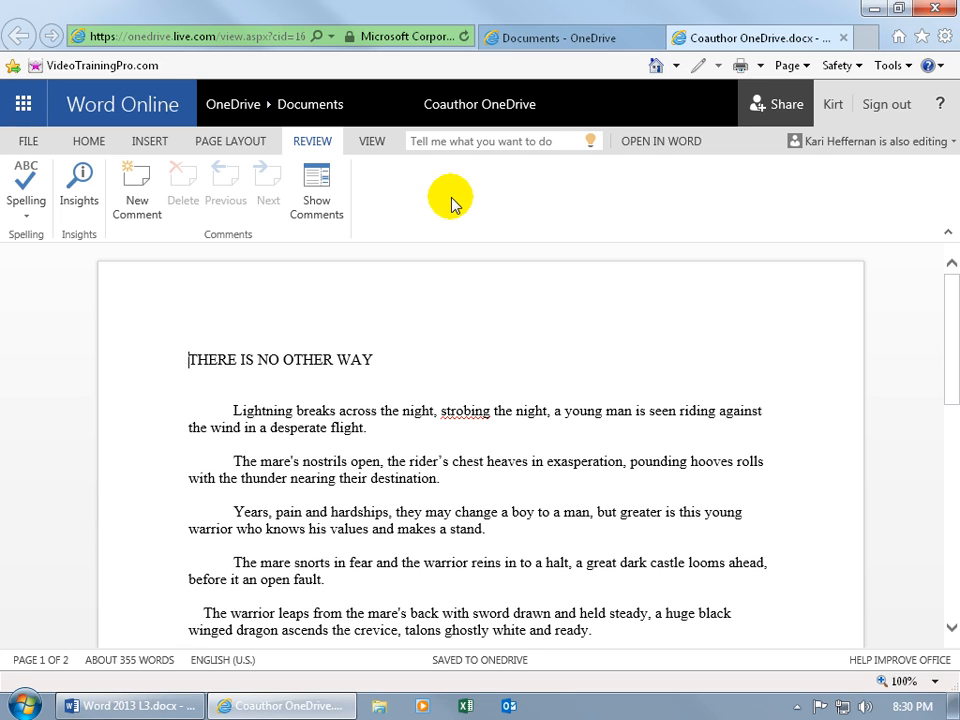
- From the HOME tab, check the 'is also editing' list showing the co-author editing offline
left_click(92, 141)
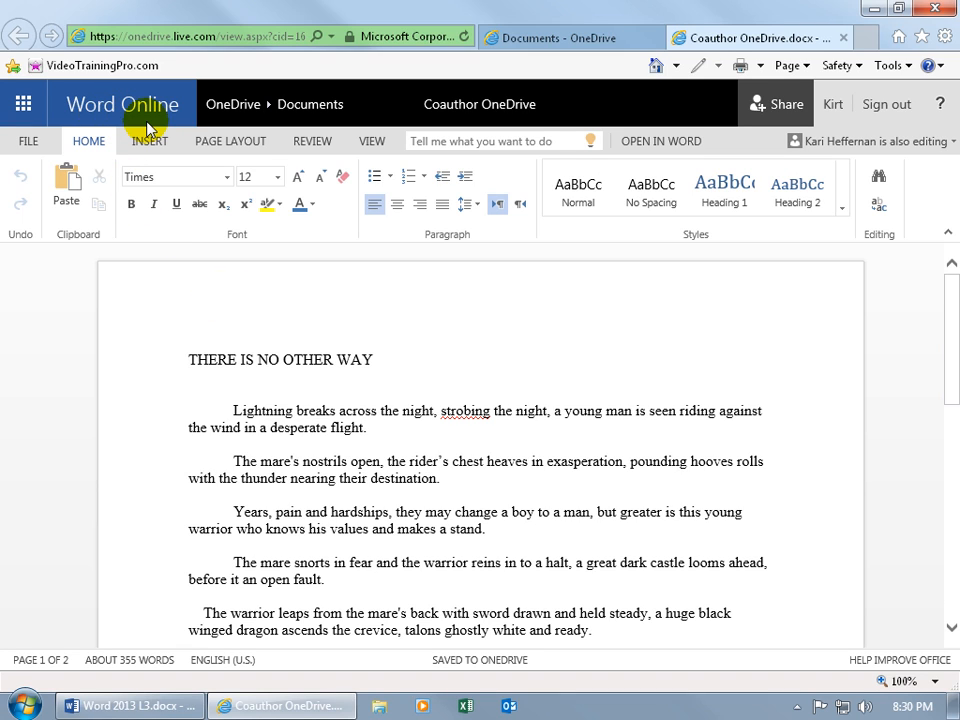
left_click(888, 148)
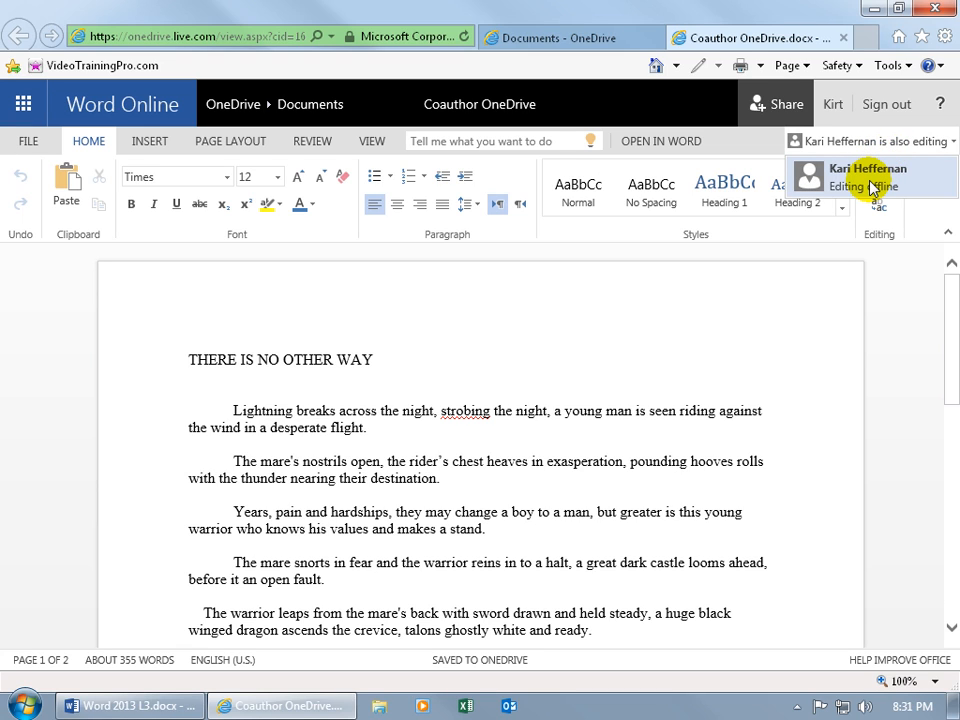
left_click(756, 315)
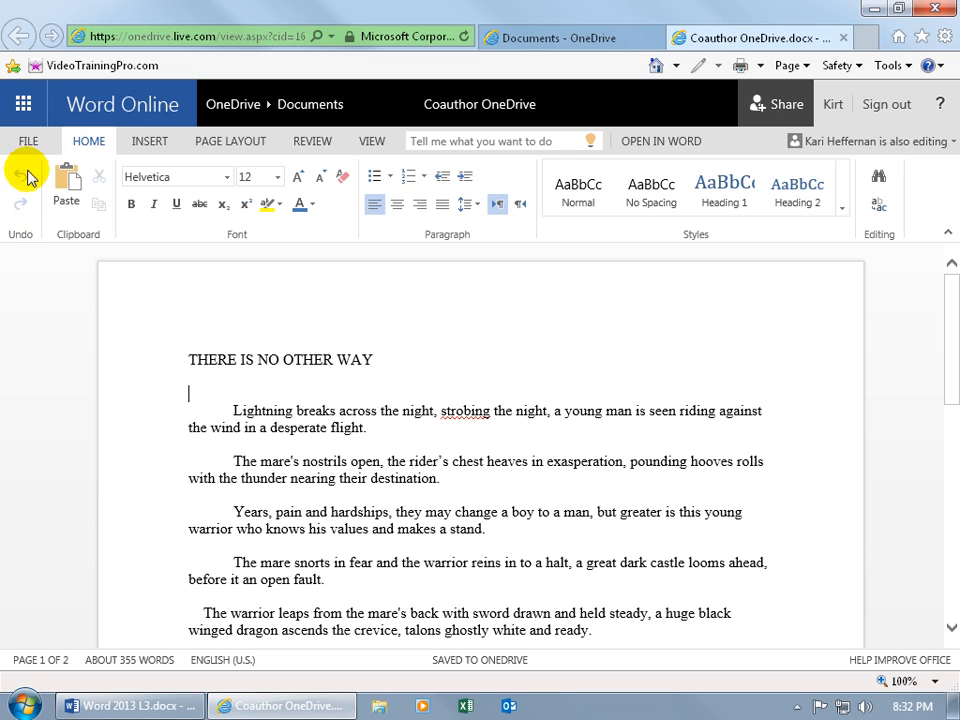
- Launch OneDrive from the app launcher in a new tab and open its Documents folder
left_click(25, 102)
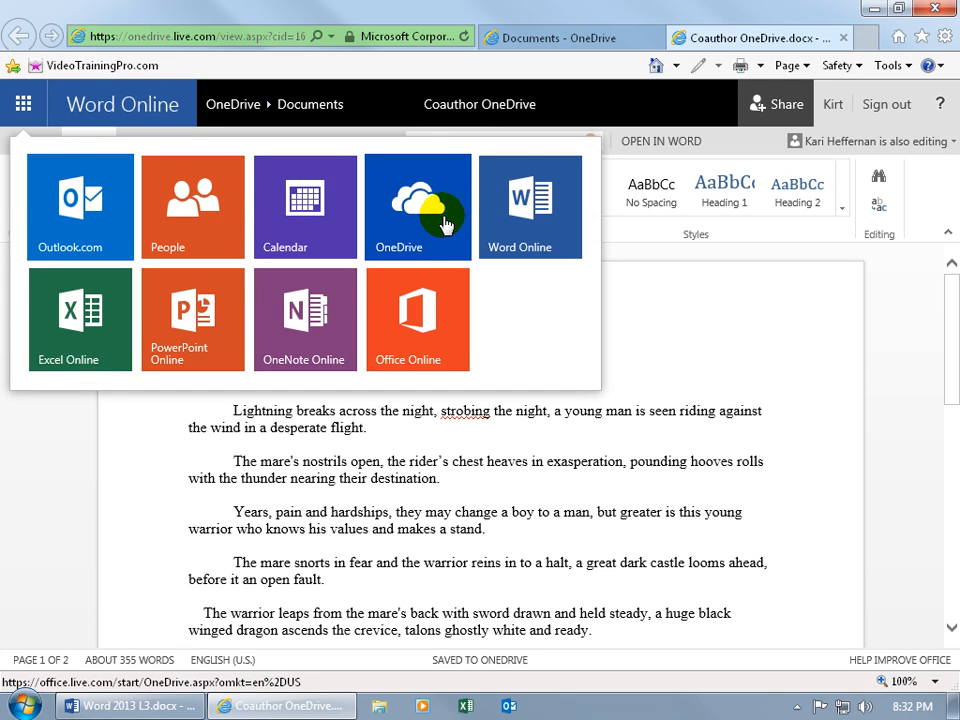
left_click(444, 224)
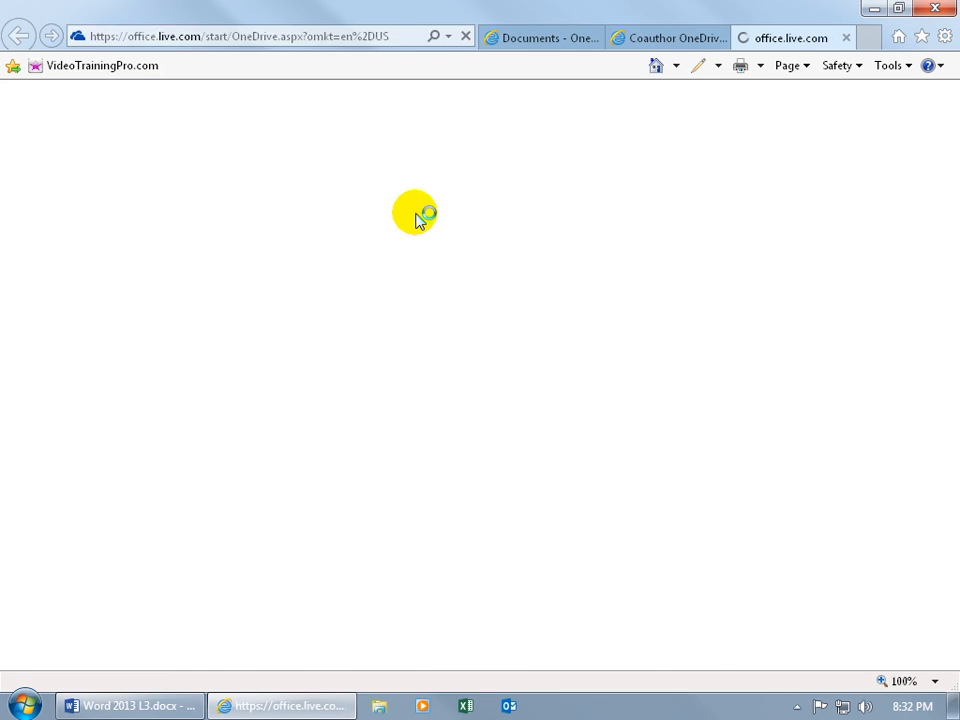
left_click(298, 257)
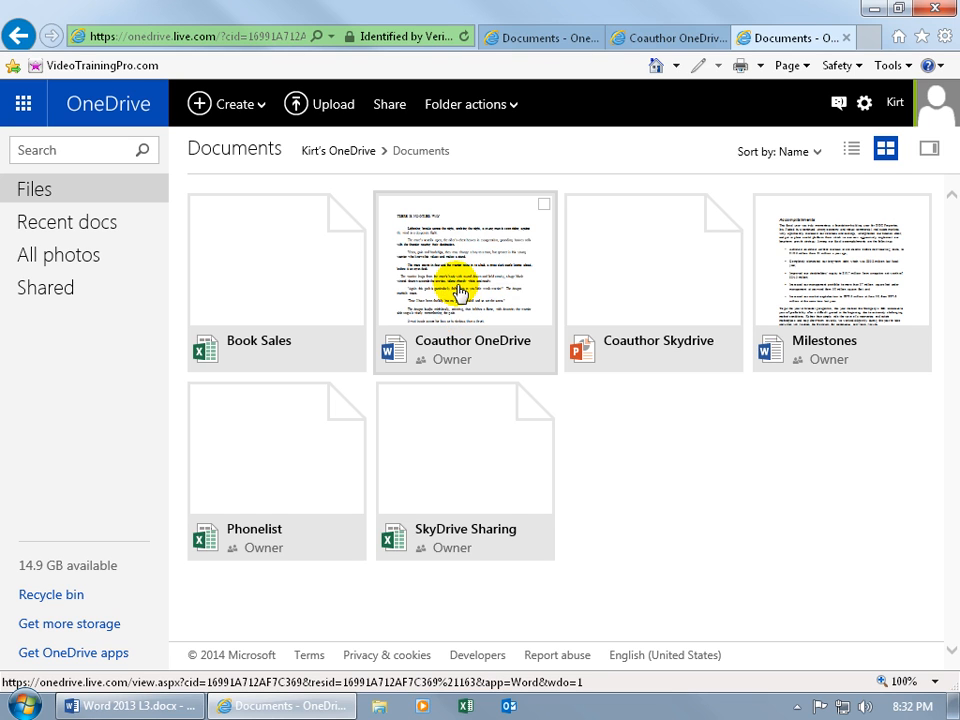
- Check Coauthor OneDrive's Share panel: one co-author with Can edit permission, then close without changes
right_click(458, 292)
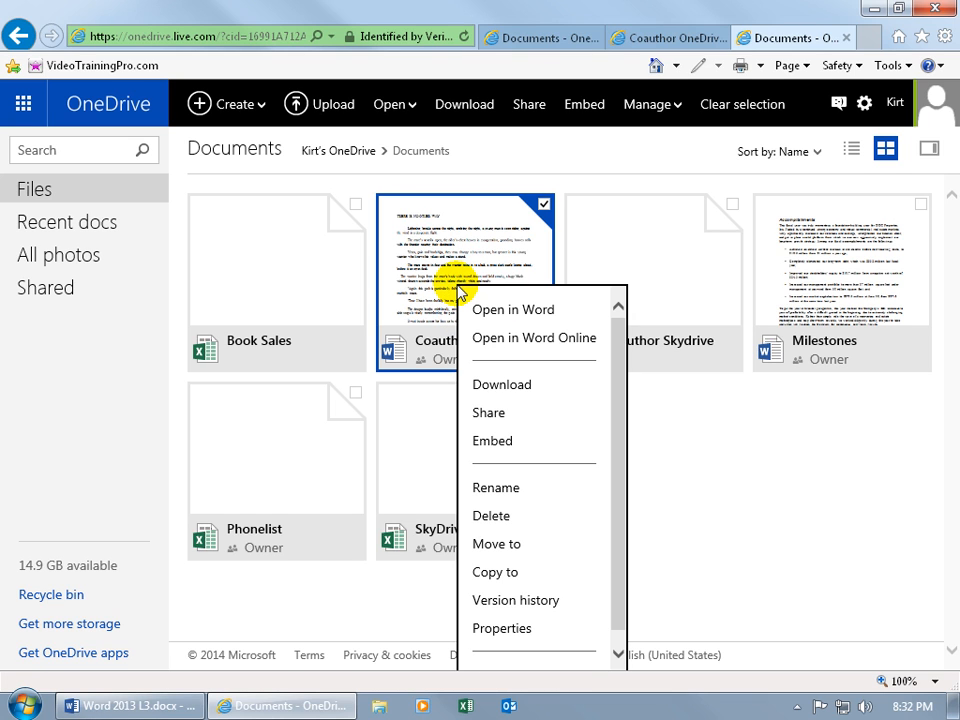
left_click(489, 413)
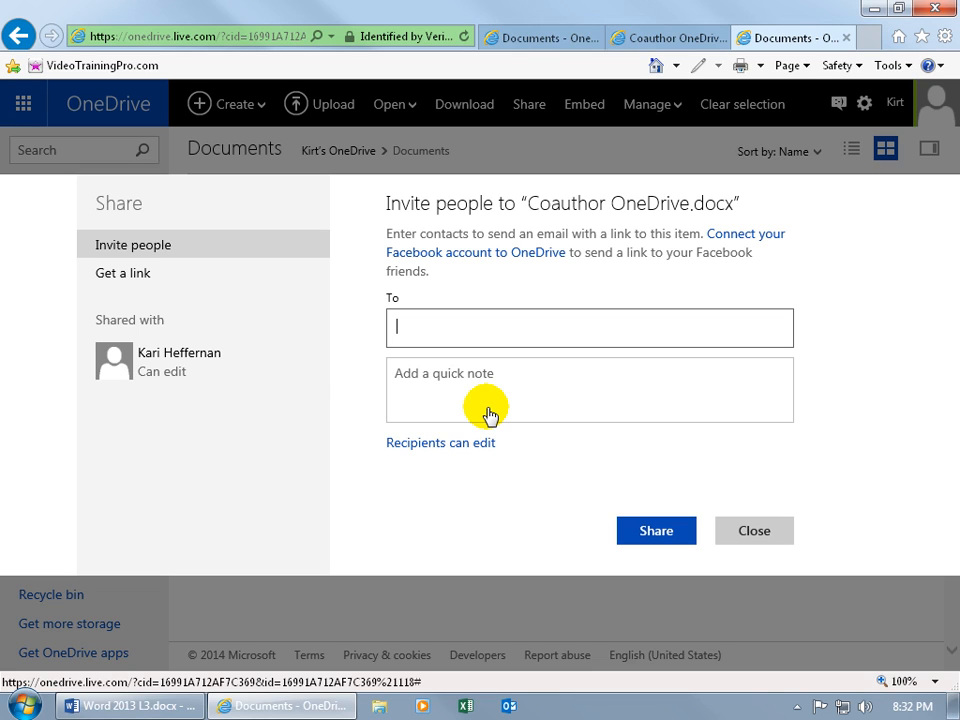
left_click(166, 371)
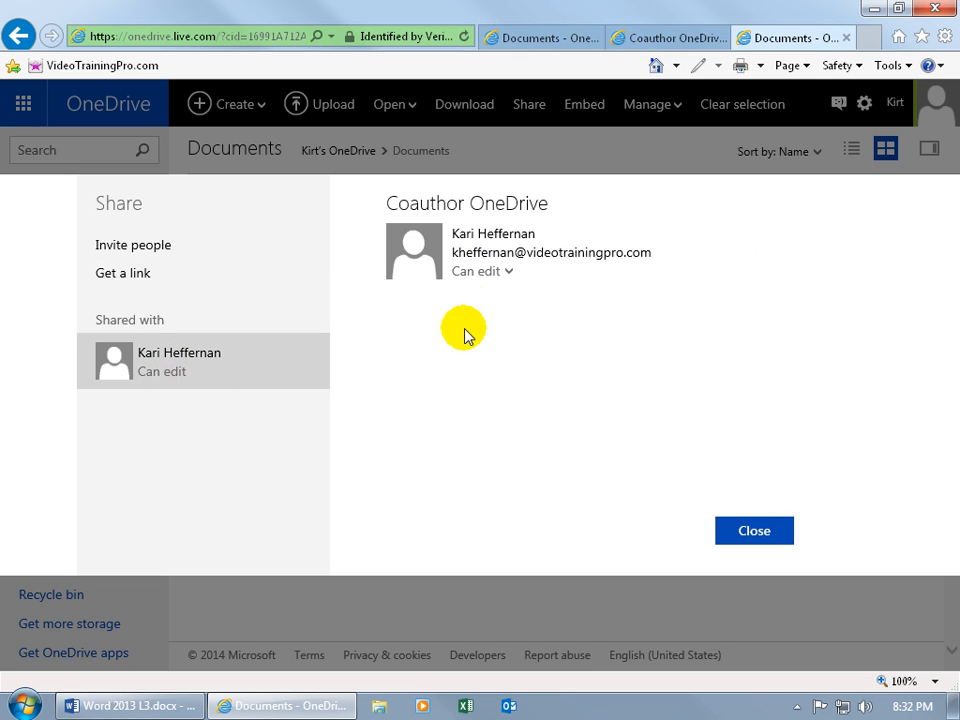
left_click(481, 273)
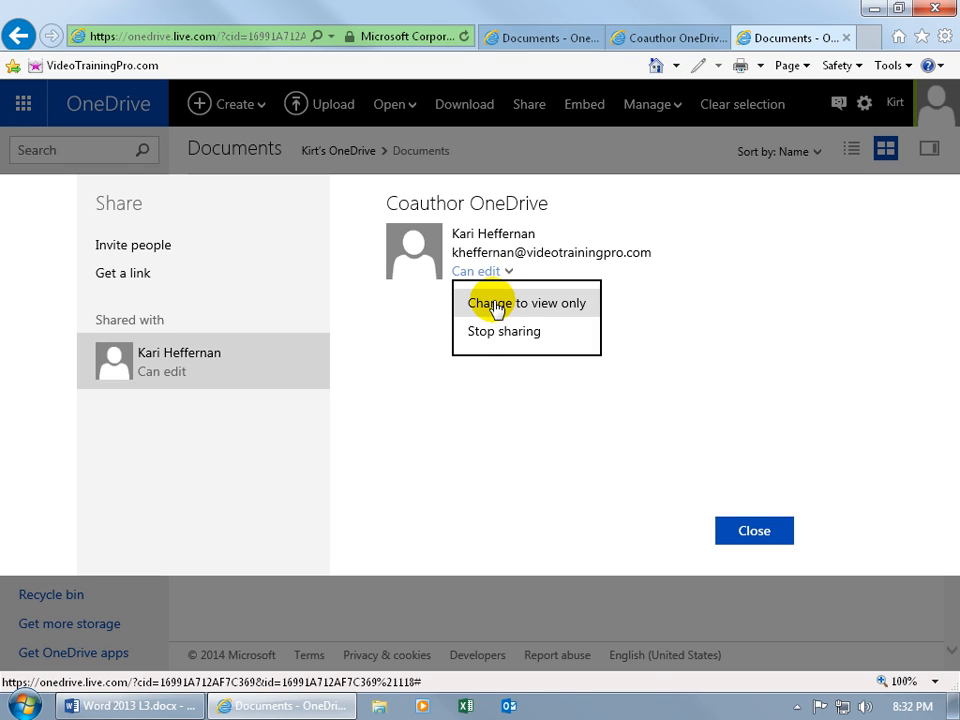
left_click(748, 531)
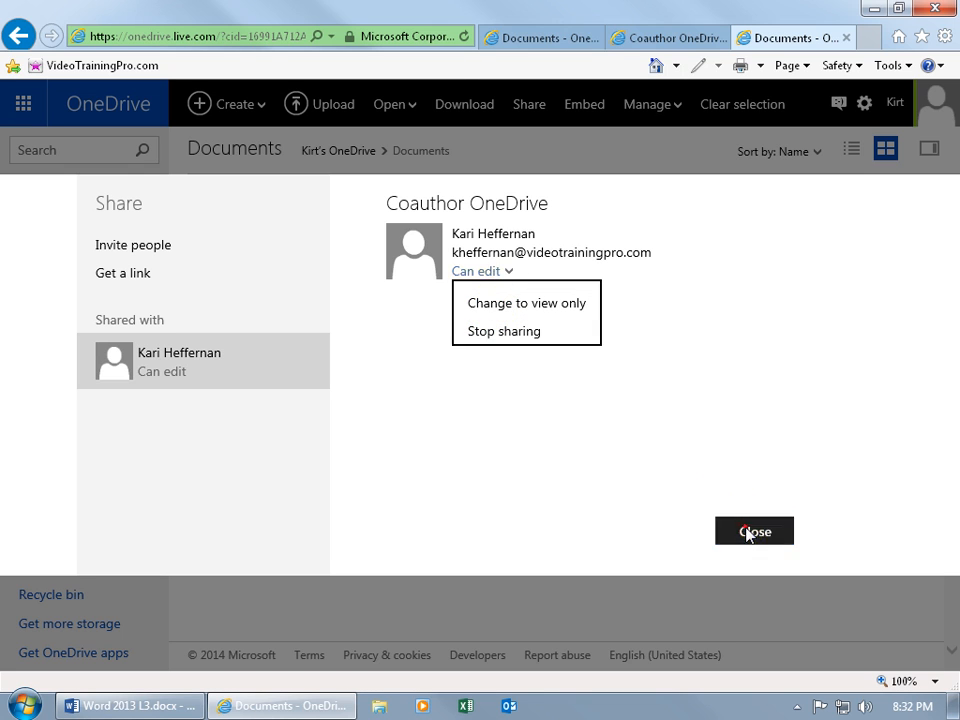